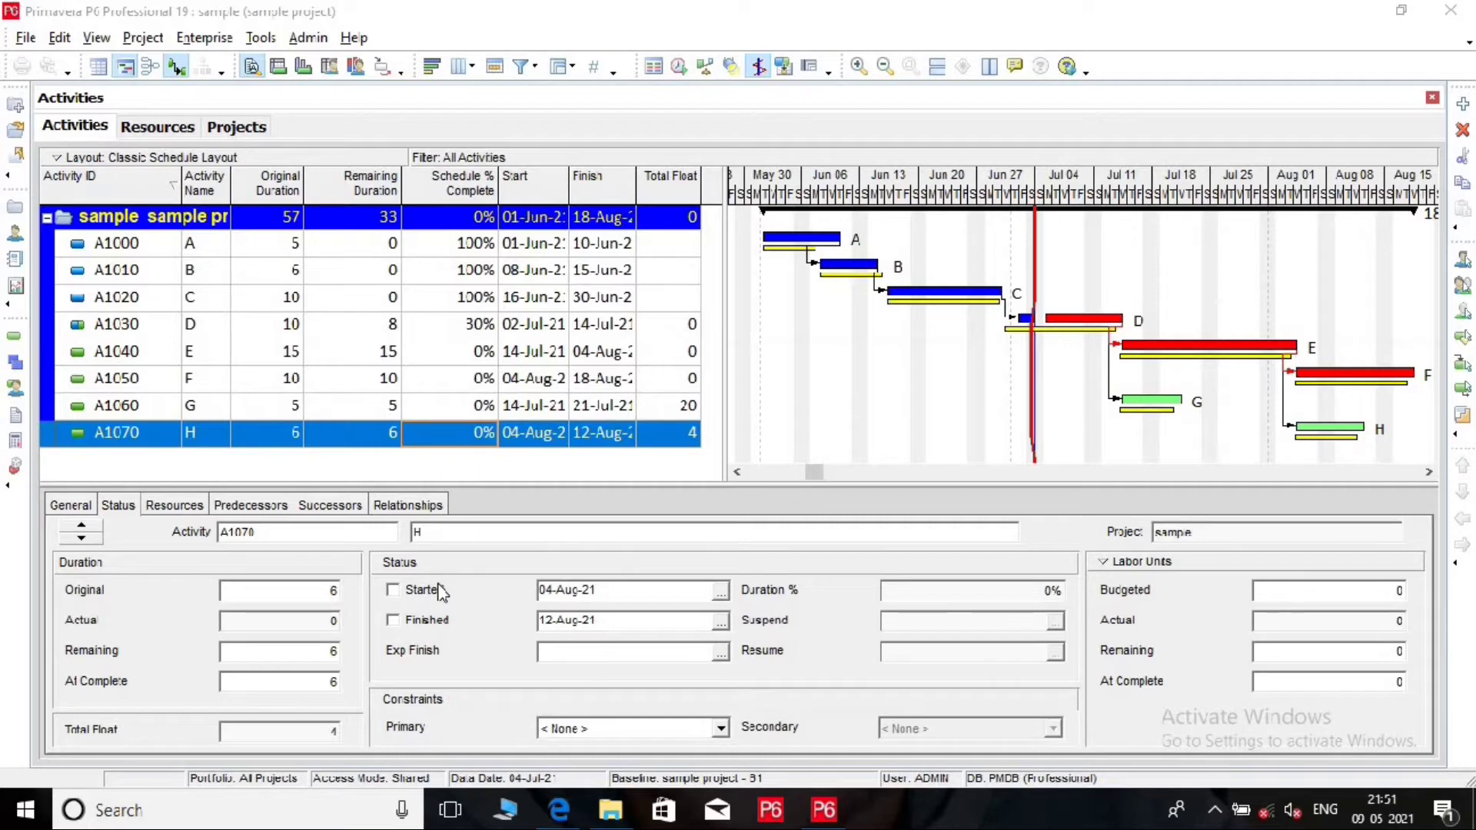
Add an Activities user-defined field titled 'Flag' with the Indicator data type.
{"action": "left_click", "coordinate": [208, 38]}
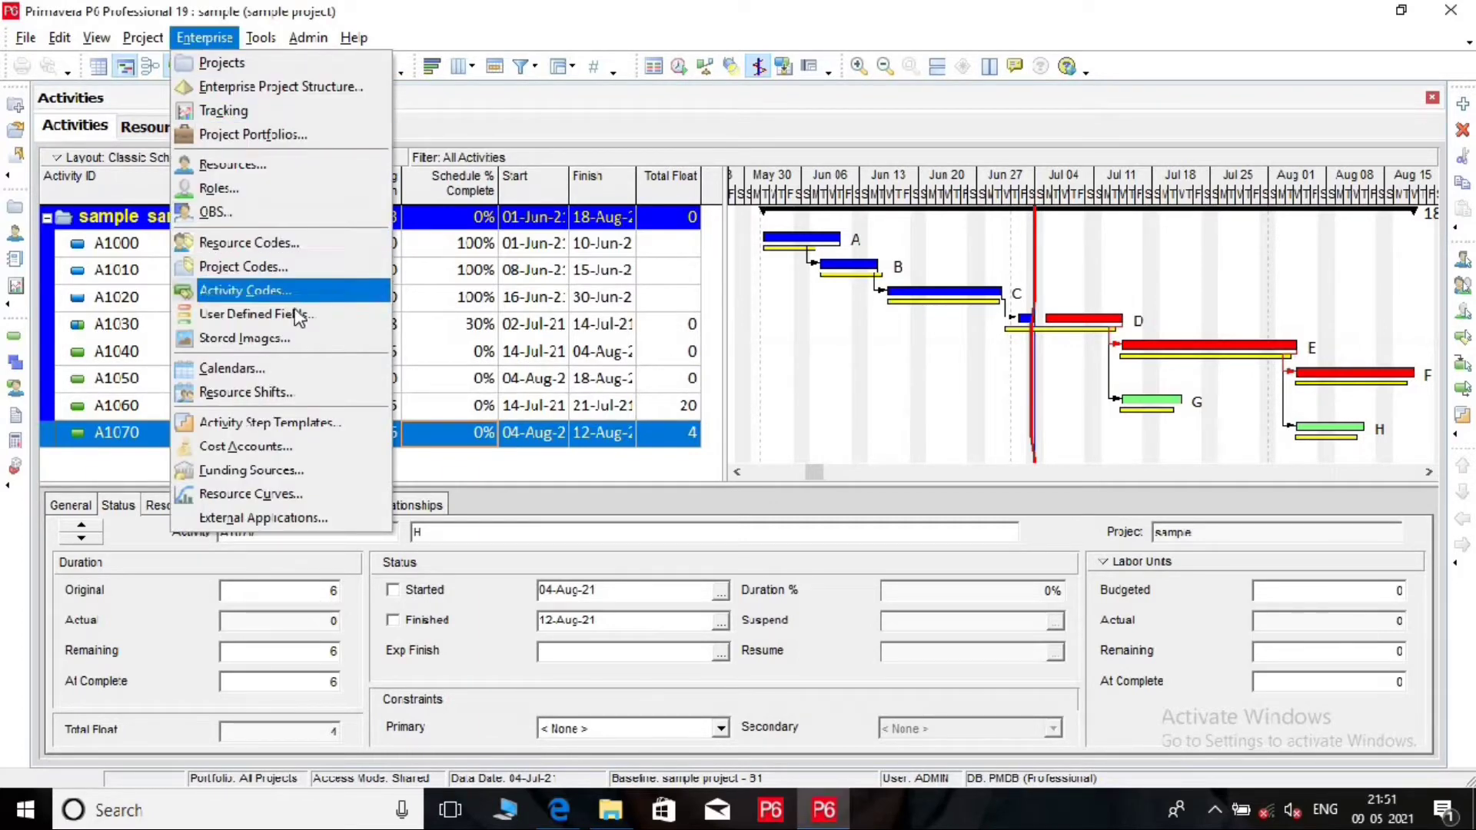
{"action": "left_click", "coordinate": [301, 319]}
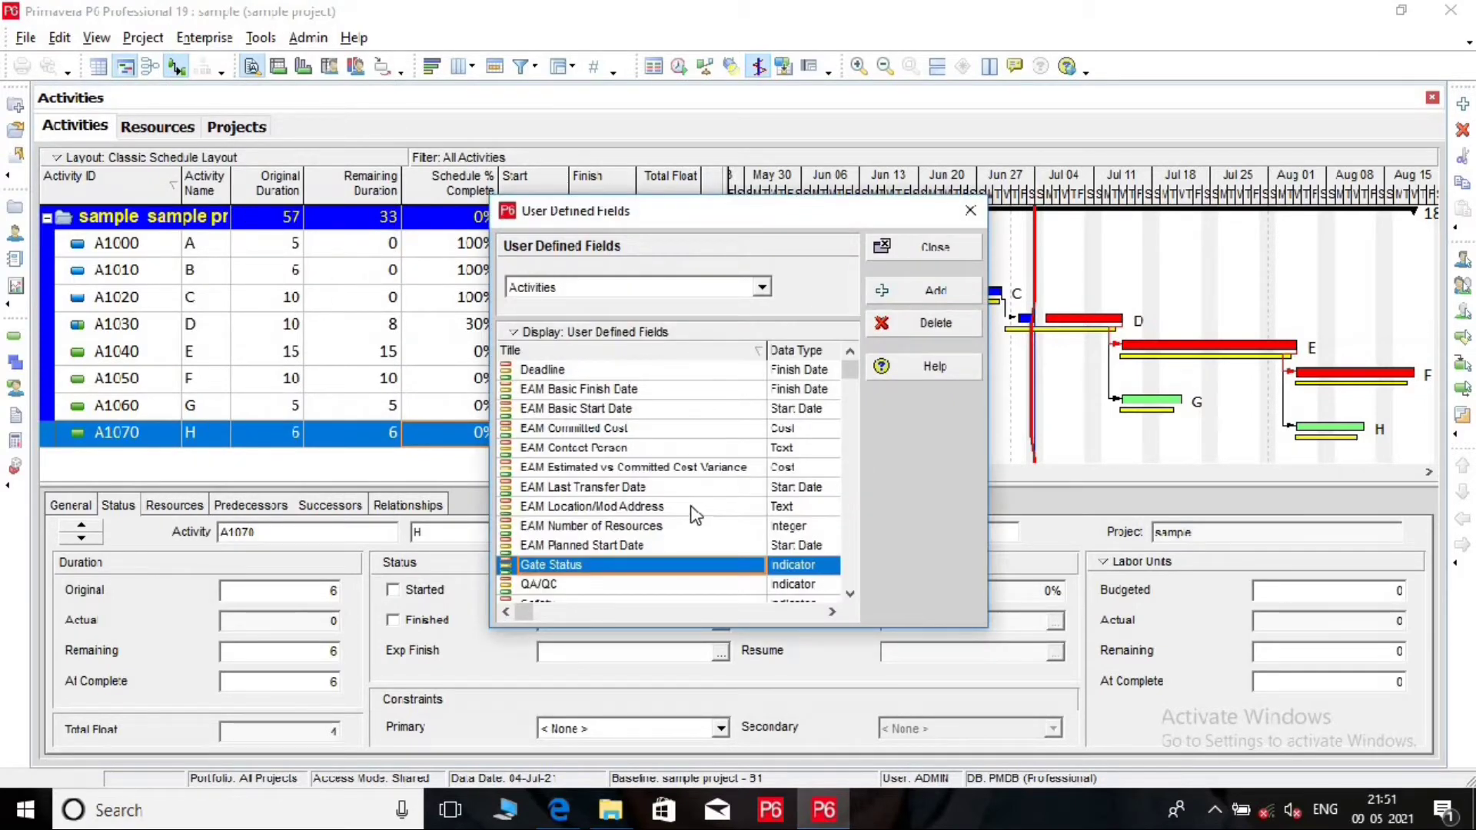
{"action": "left_click", "coordinate": [934, 296]}
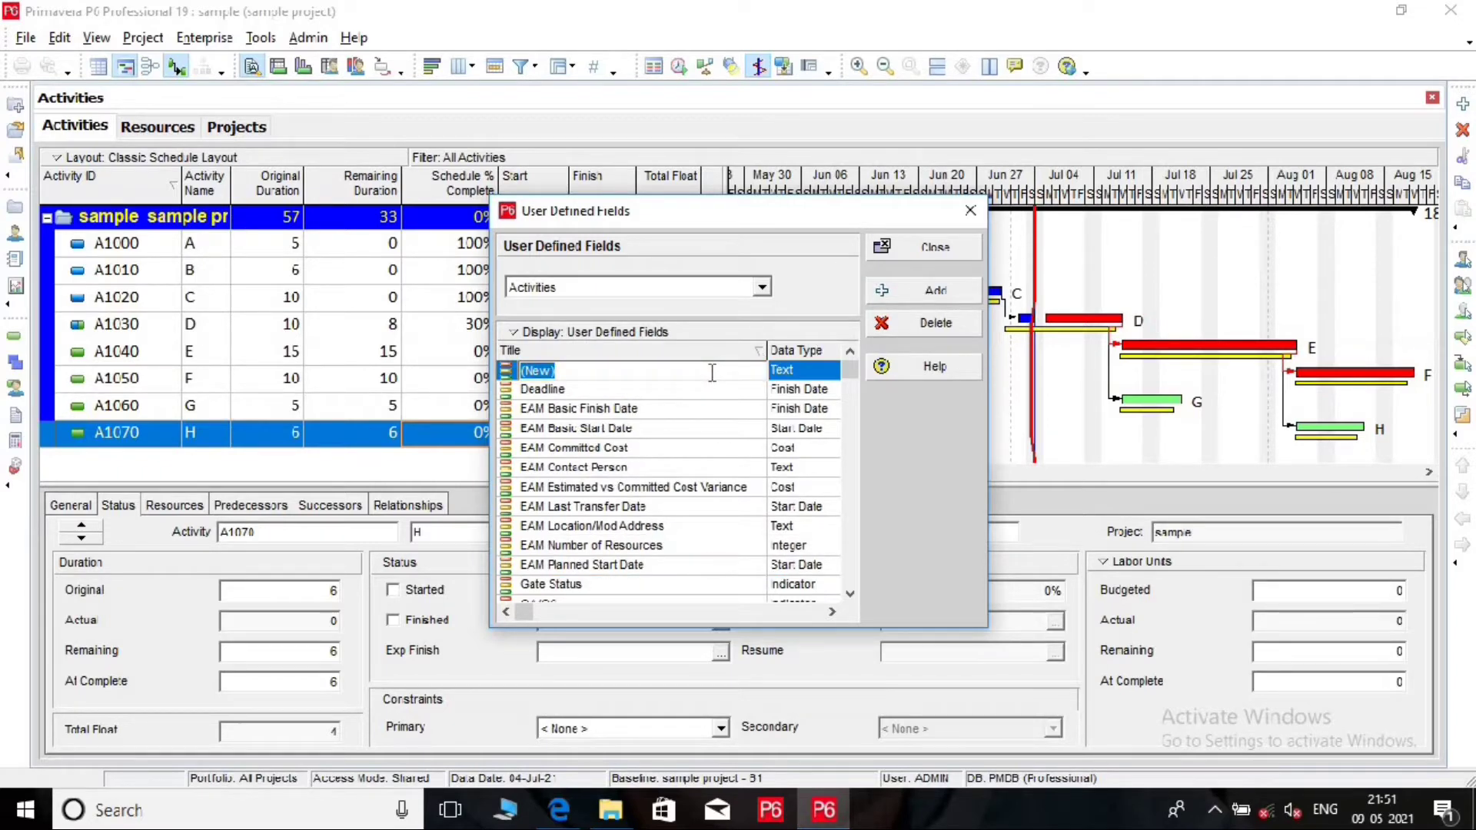
{"action": "key", "text": "Return"}
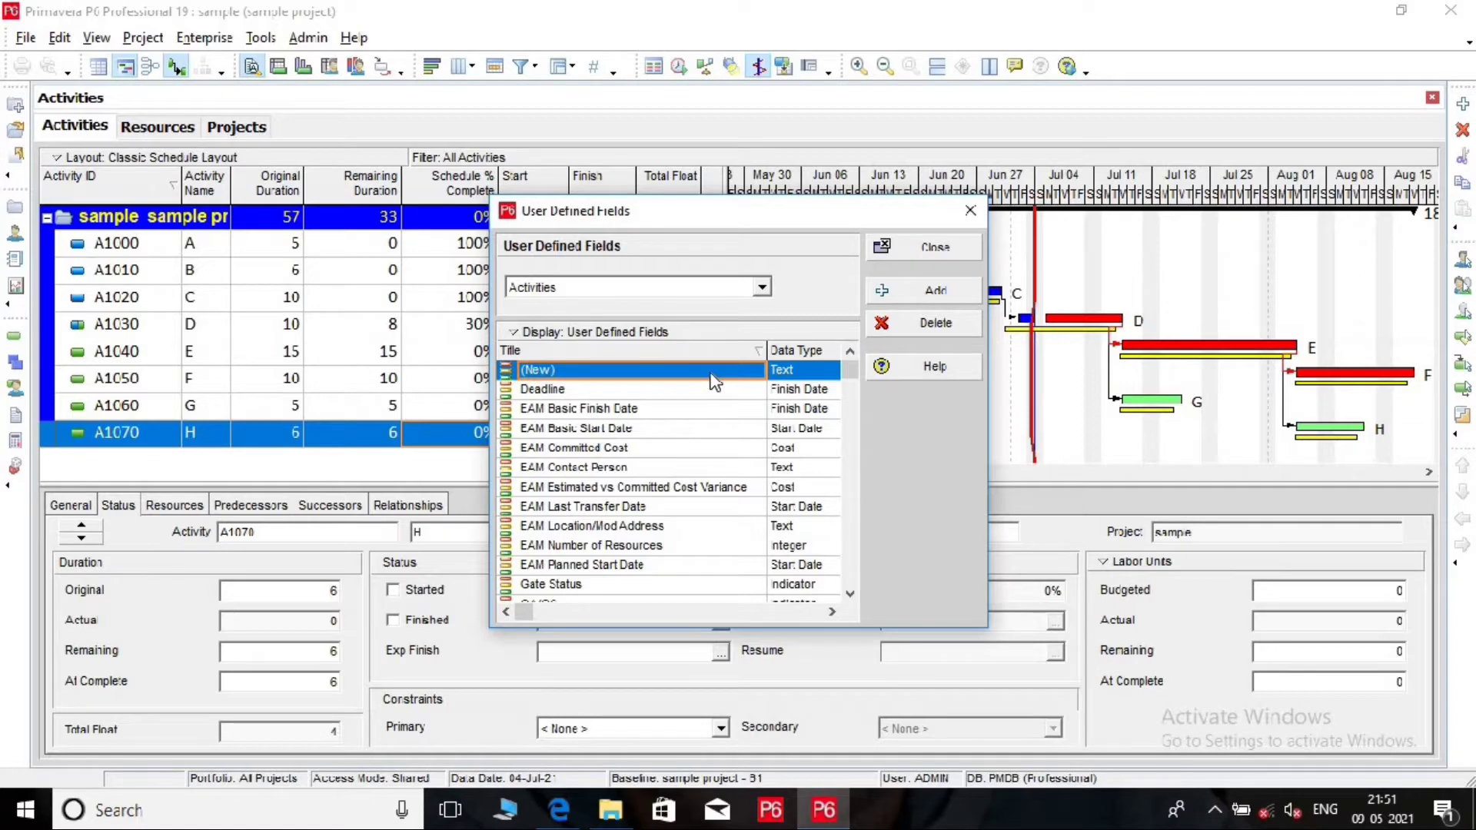
{"action": "left_click", "coordinate": [713, 372]}
{"action": "key", "text": "BackSpace"}
{"action": "type", "text": "Flag"}
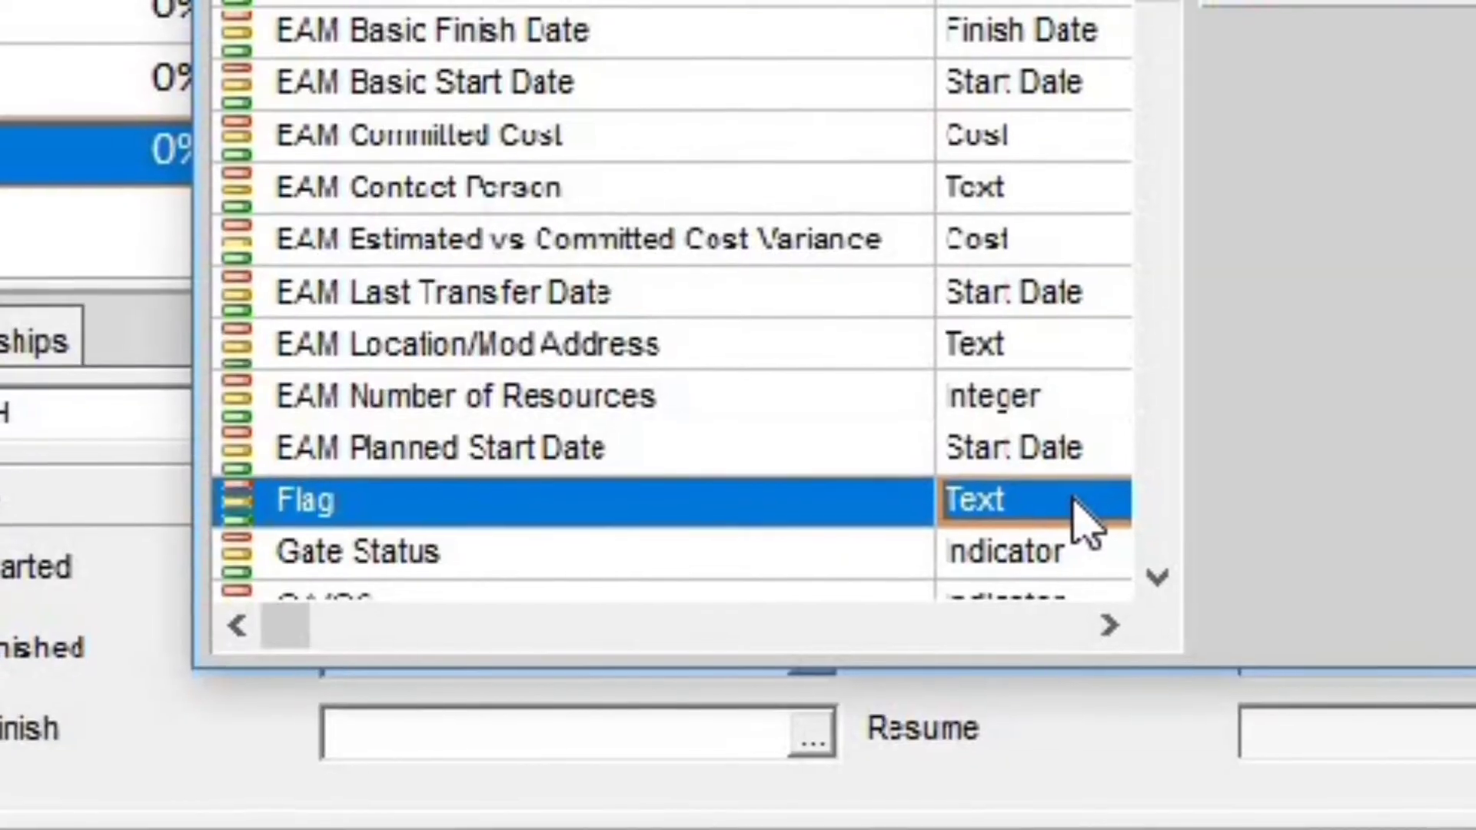
{"action": "left_click", "coordinate": [829, 567]}
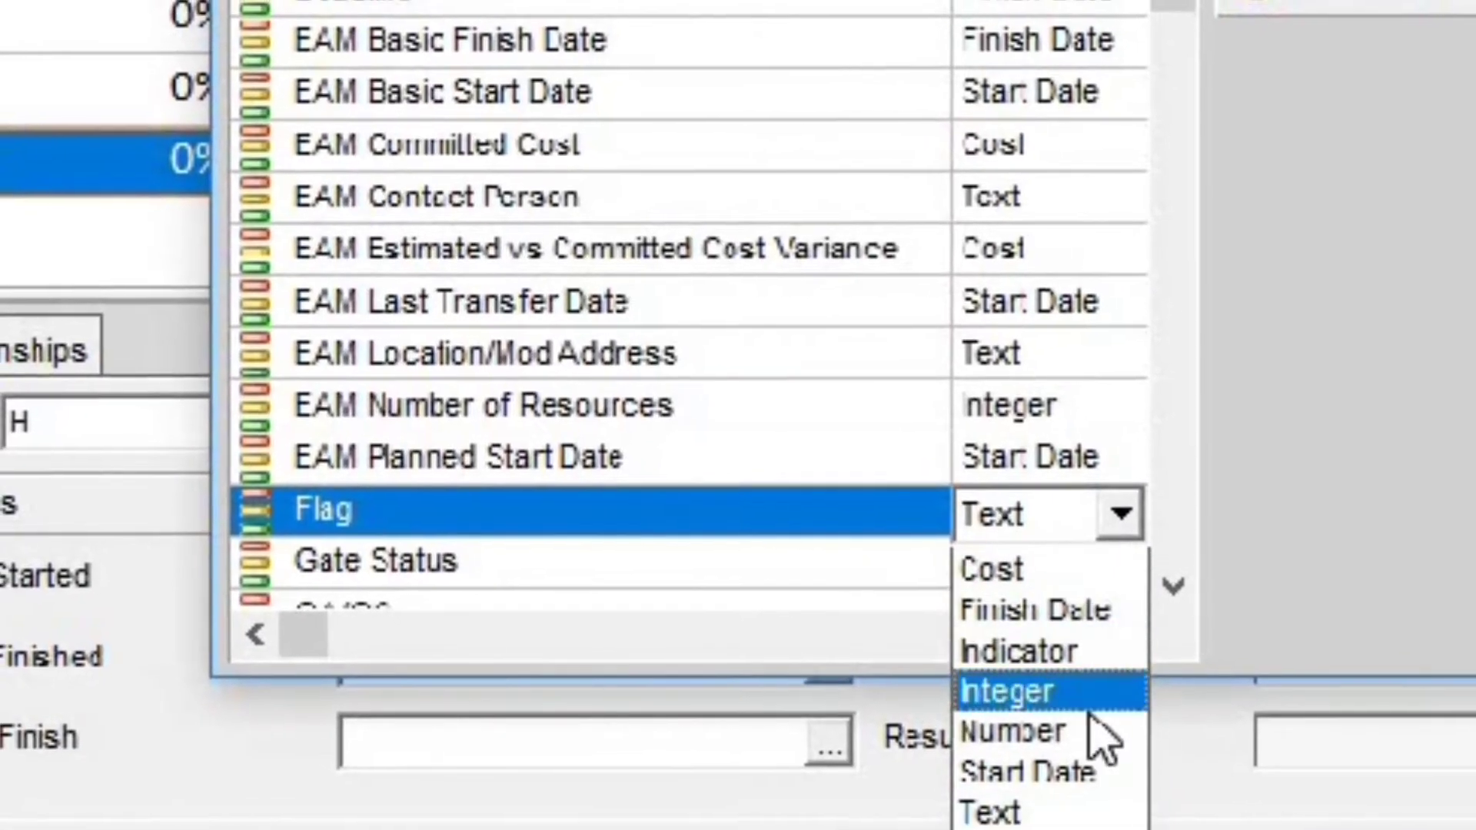
{"action": "left_click", "coordinate": [1092, 654]}
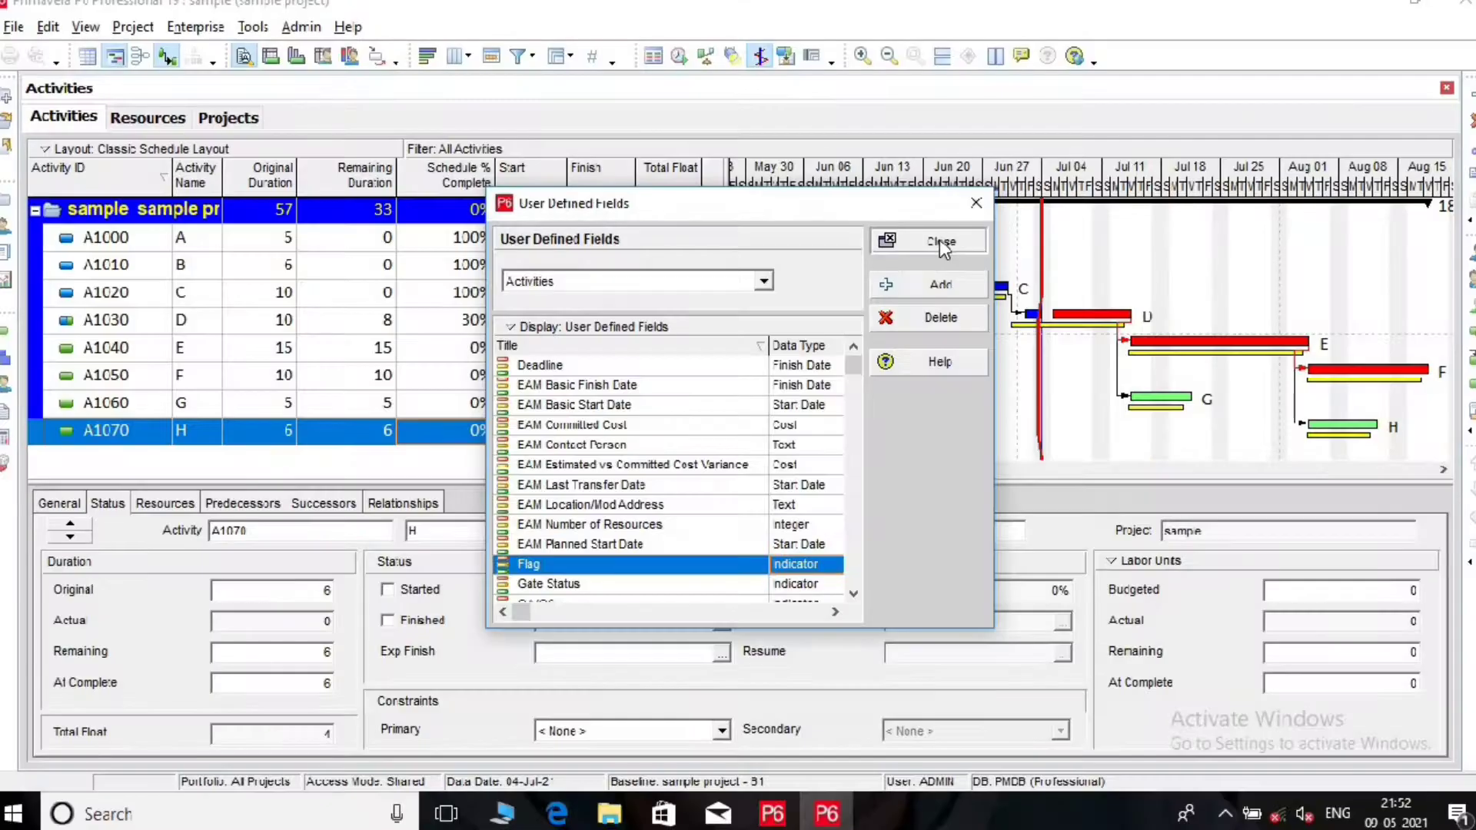
{"action": "left_click", "coordinate": [940, 242]}
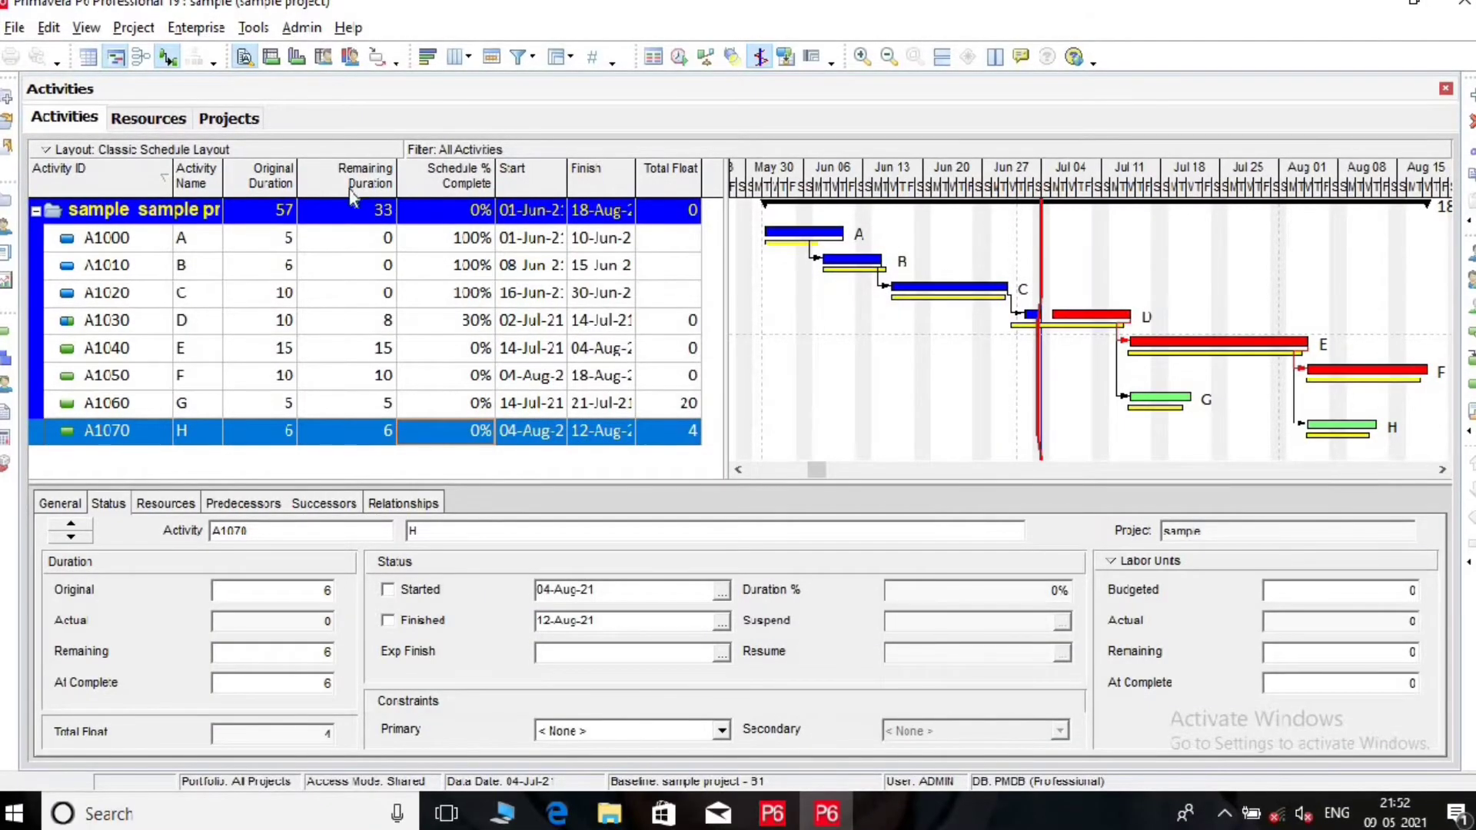
Add Variance - BL Project Finish Date to the activity table's selected columns.
{"action": "left_click", "coordinate": [354, 301]}
{"action": "right_click", "coordinate": [355, 312]}
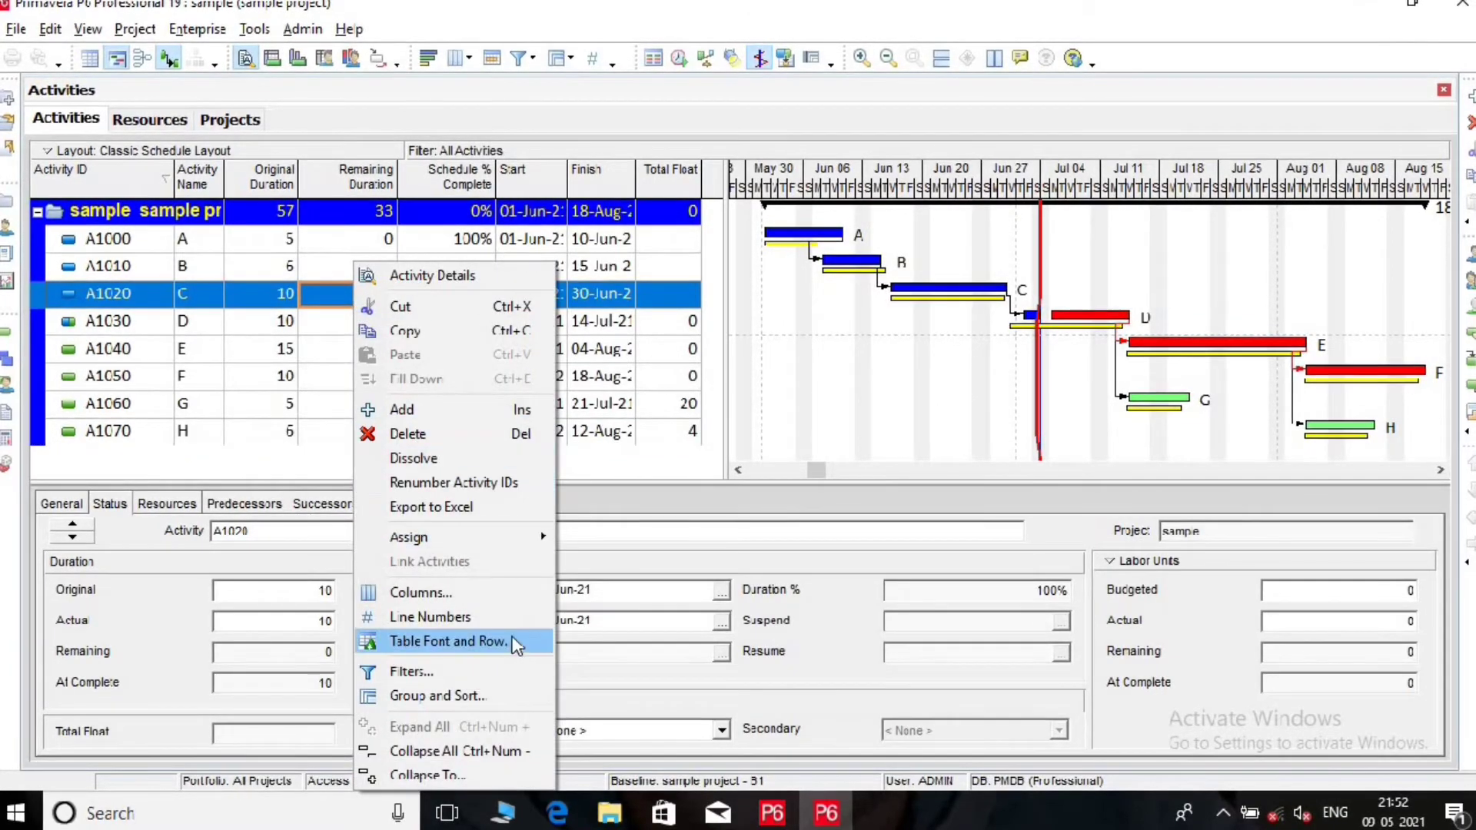
{"action": "left_click", "coordinate": [496, 593]}
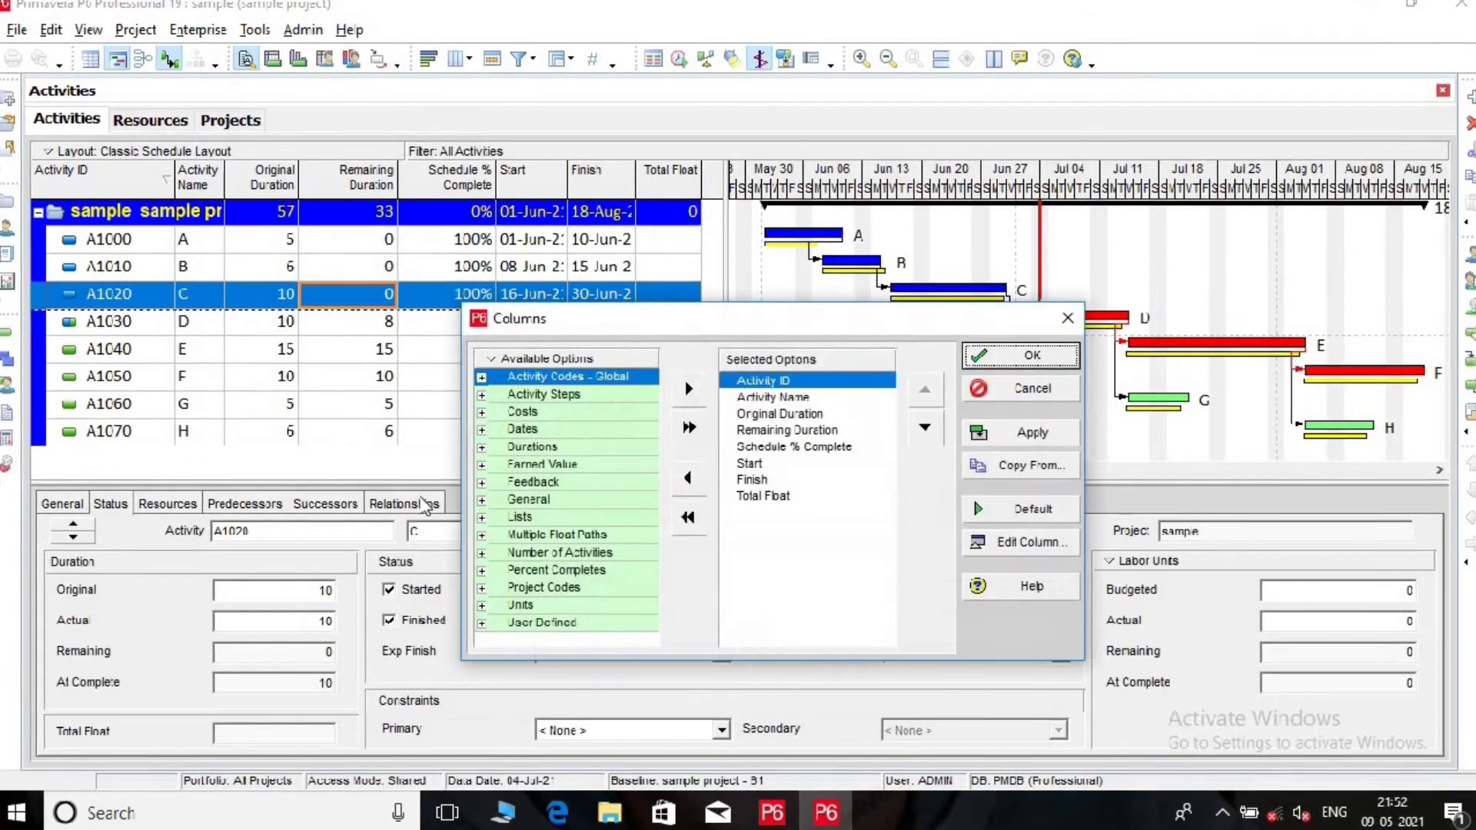
{"action": "left_click", "coordinate": [481, 447]}
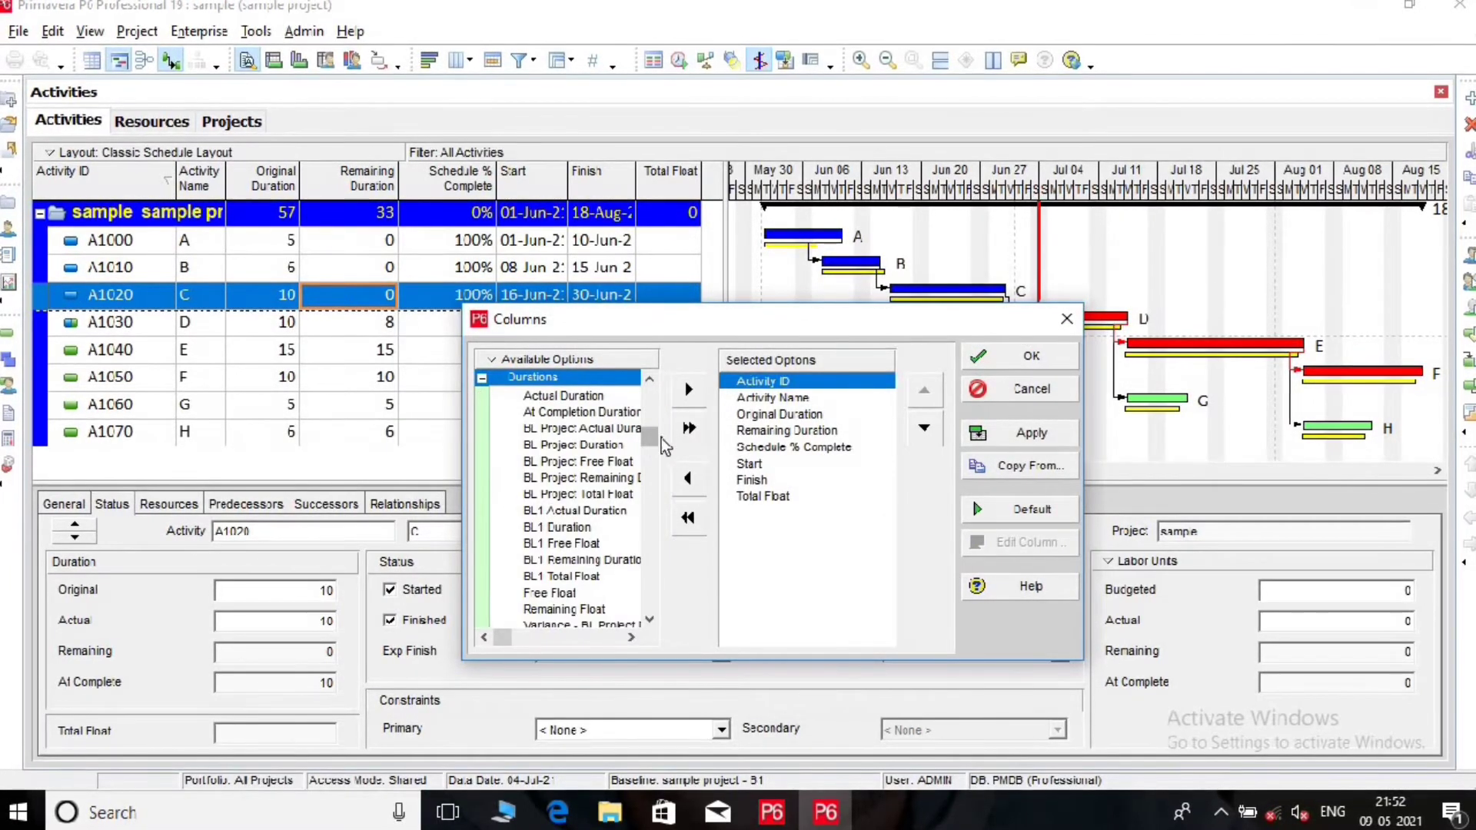
{"action": "left_click_drag", "start_coordinate": [649, 440], "coordinate": [649, 508]}
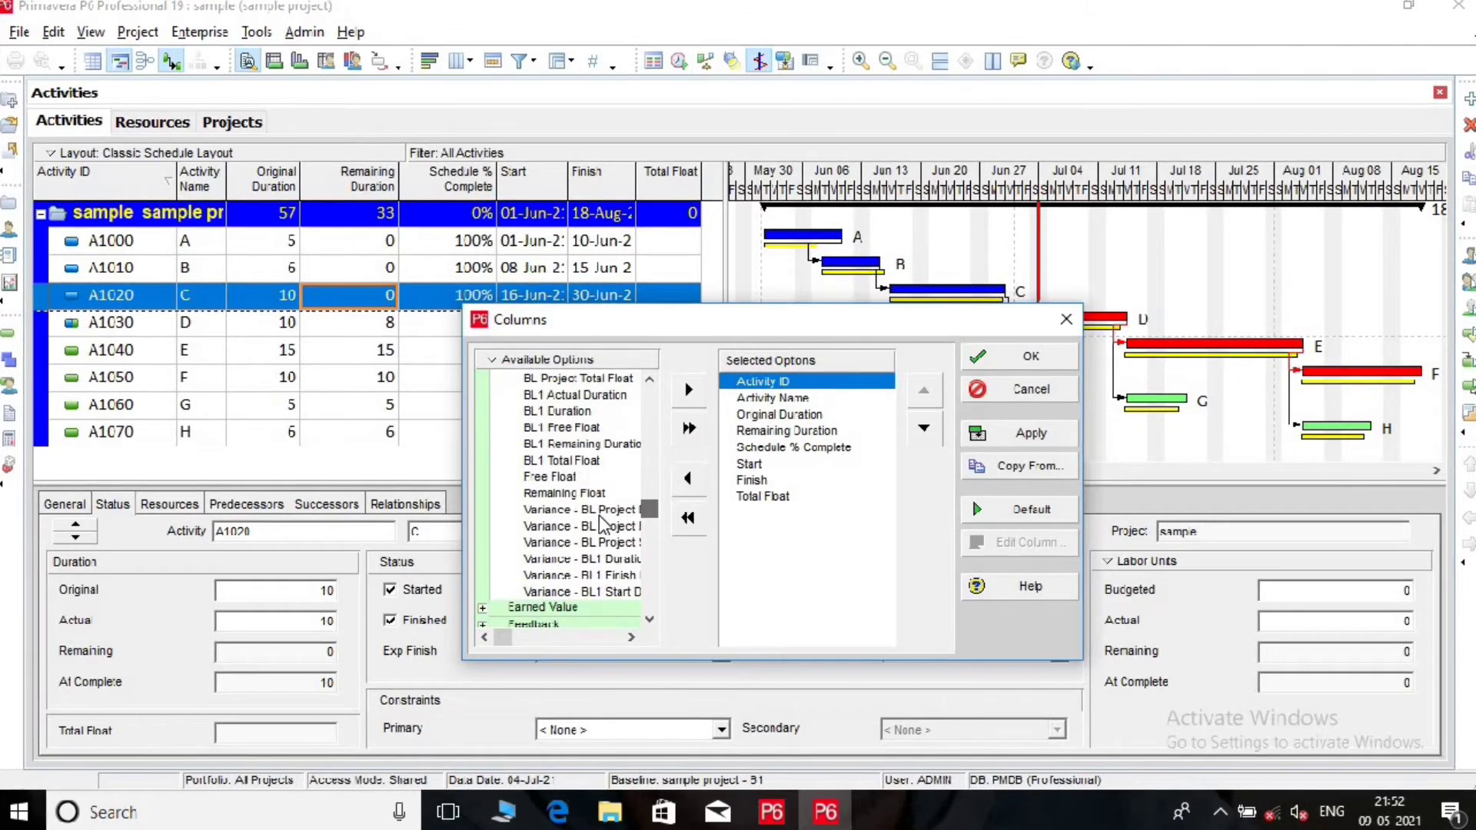
{"action": "left_click", "coordinate": [603, 526]}
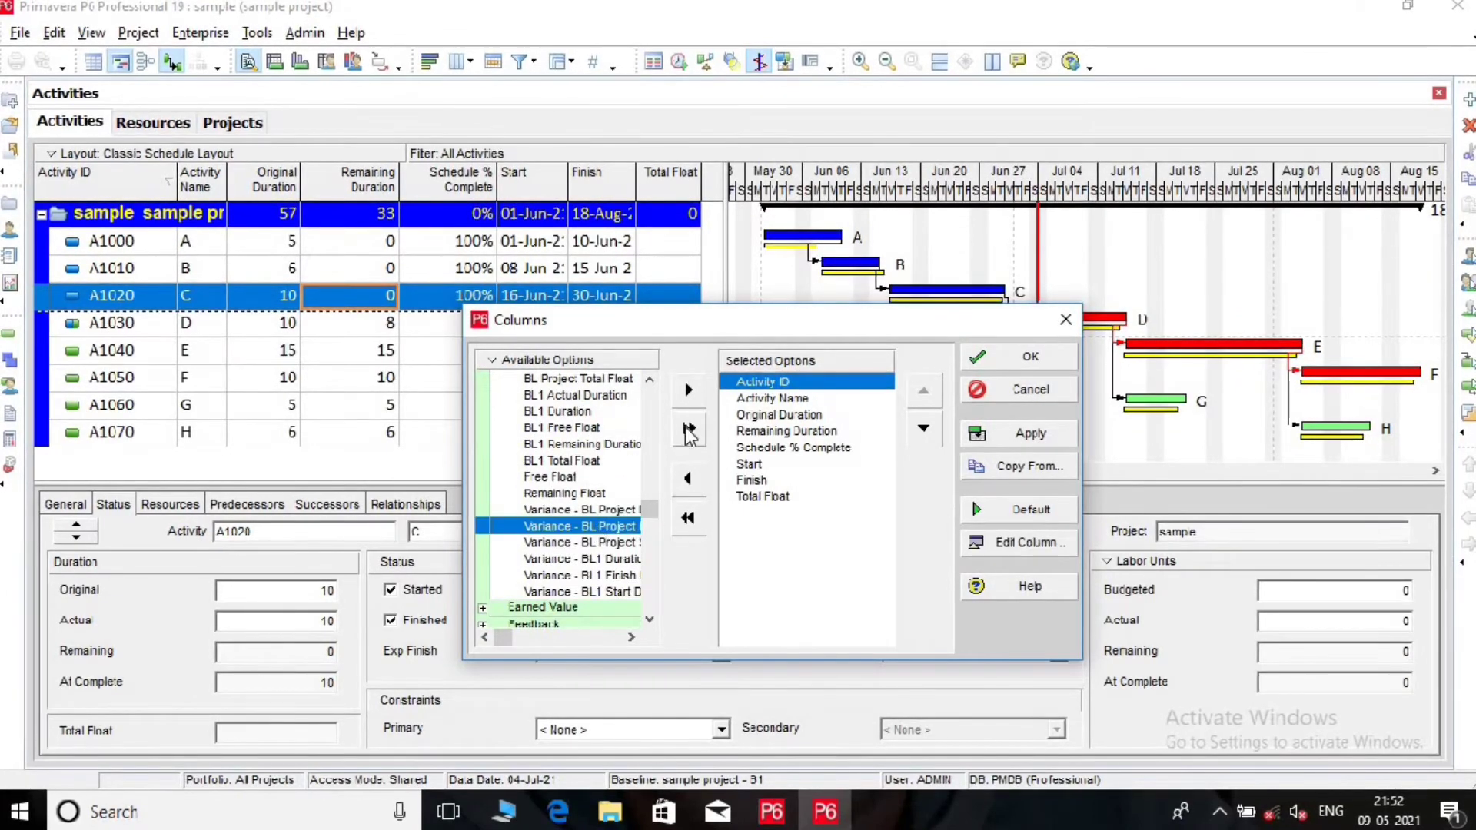
{"action": "left_click", "coordinate": [689, 389]}
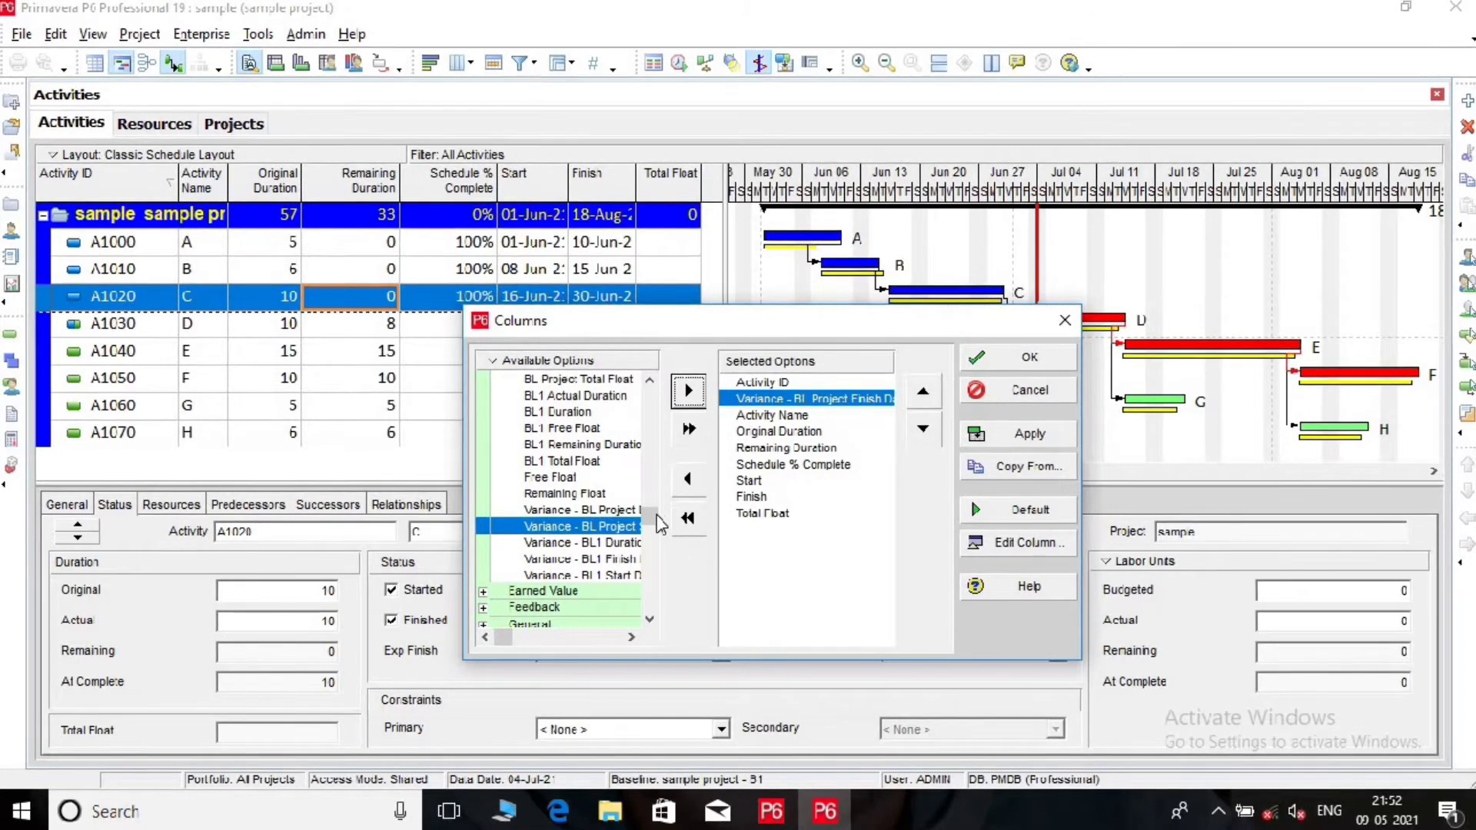
Add the user-defined Flag field as a column and apply the new layout.
{"action": "left_click_drag", "start_coordinate": [657, 521], "coordinate": [514, 599]}
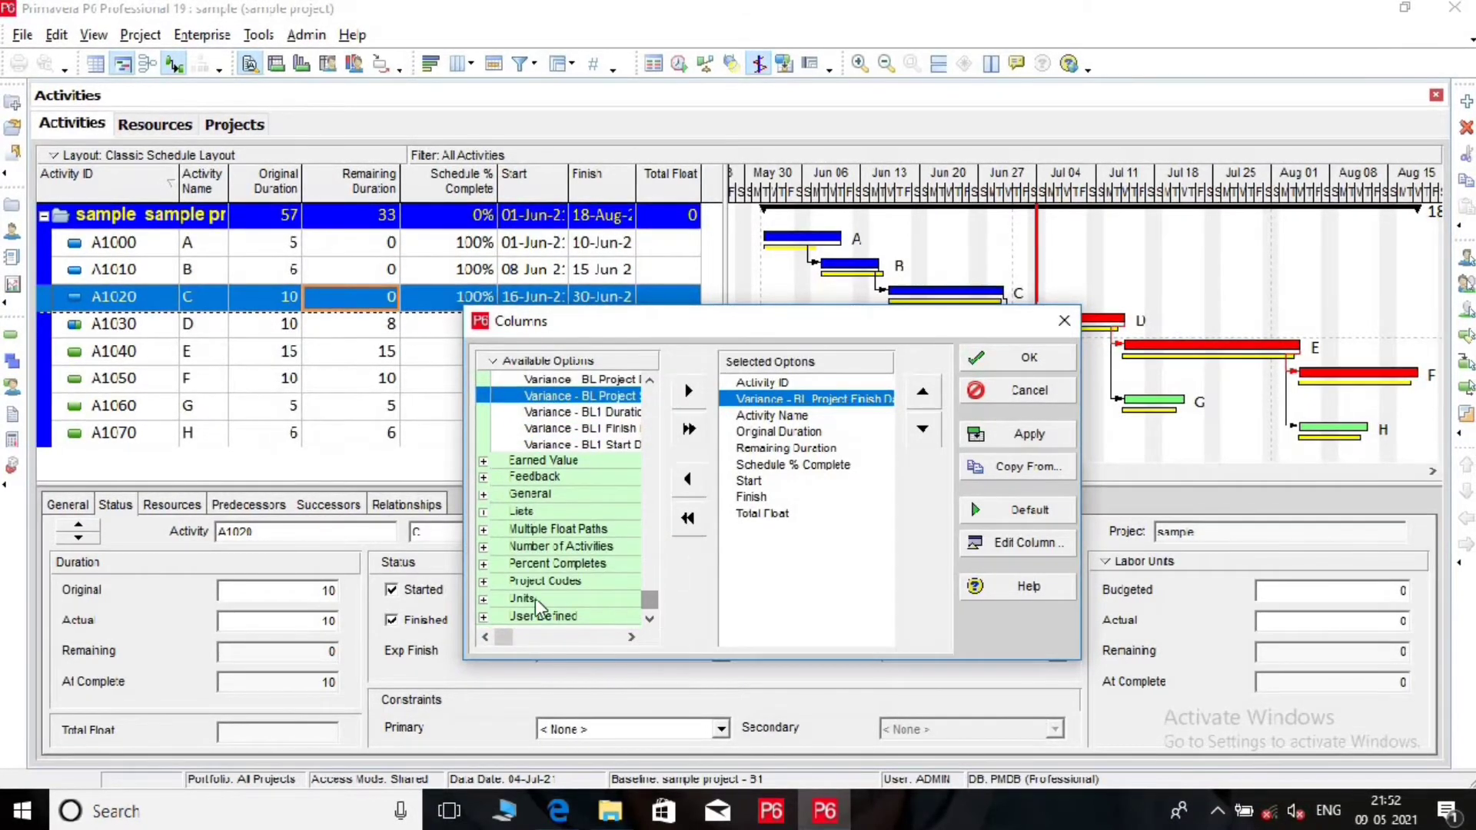
{"action": "left_click", "coordinate": [483, 617]}
{"action": "left_click", "coordinate": [565, 562]}
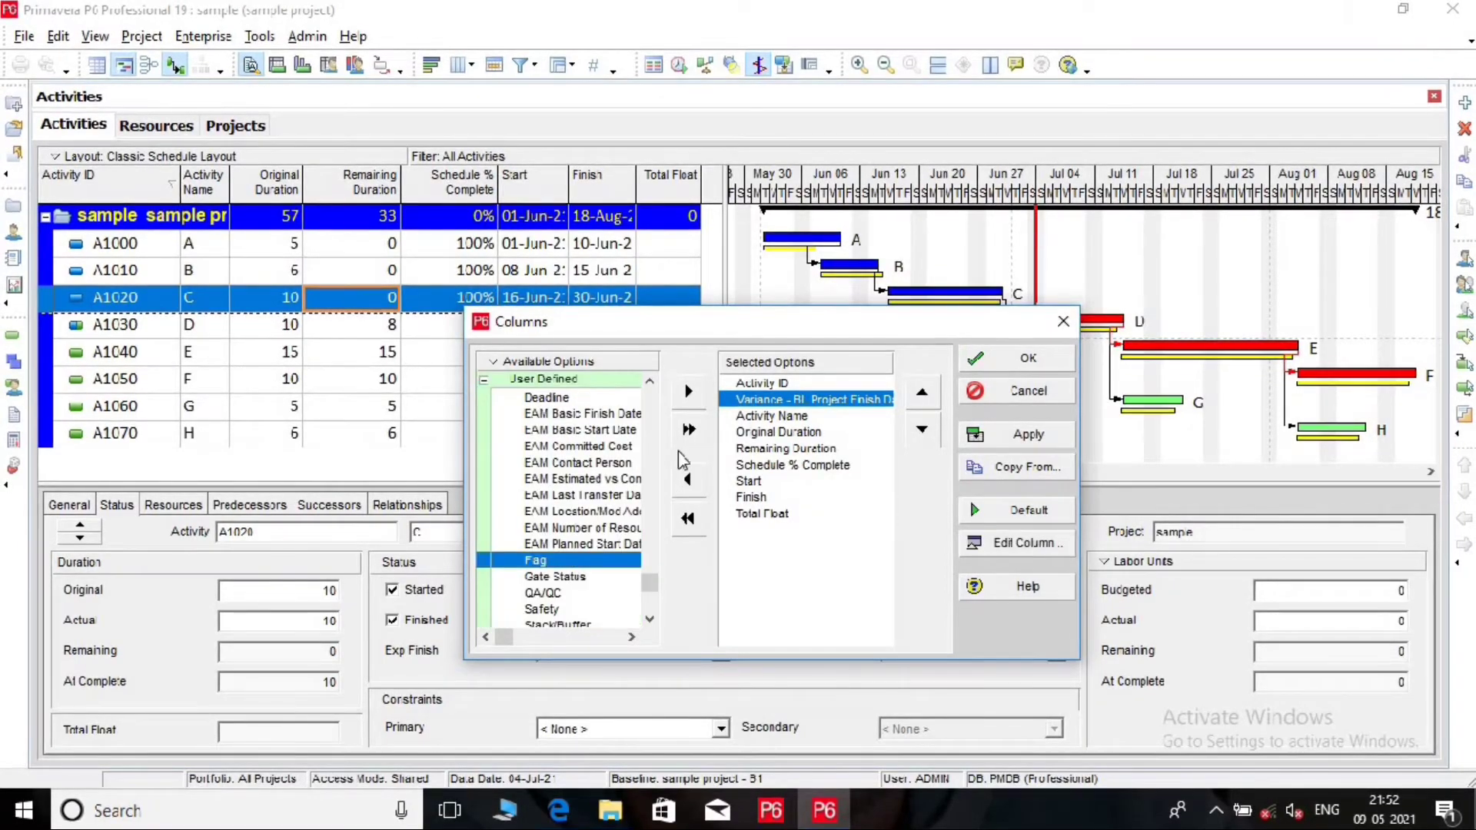
{"action": "left_click", "coordinate": [690, 394]}
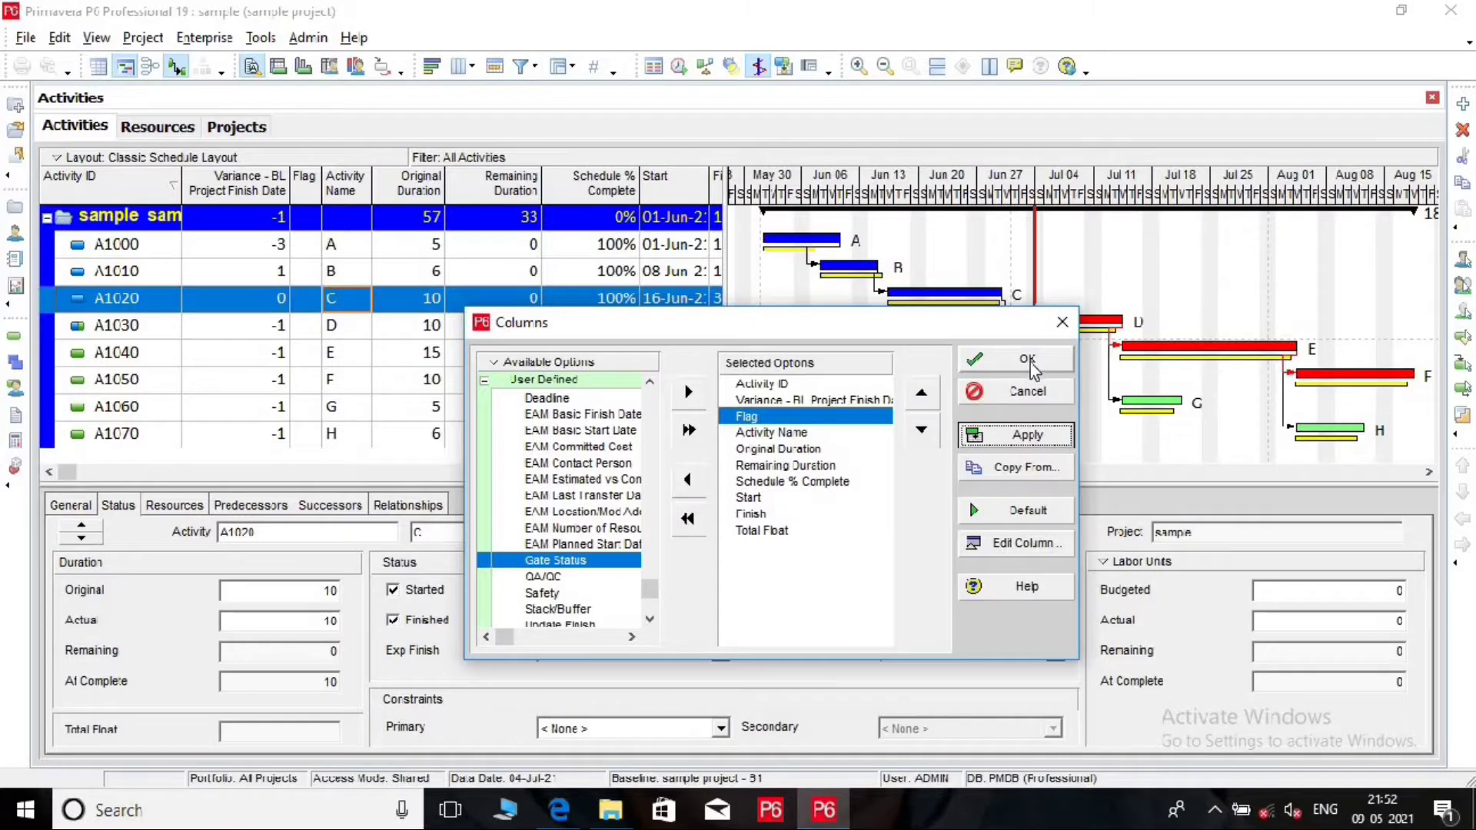
{"action": "left_click", "coordinate": [1007, 367]}
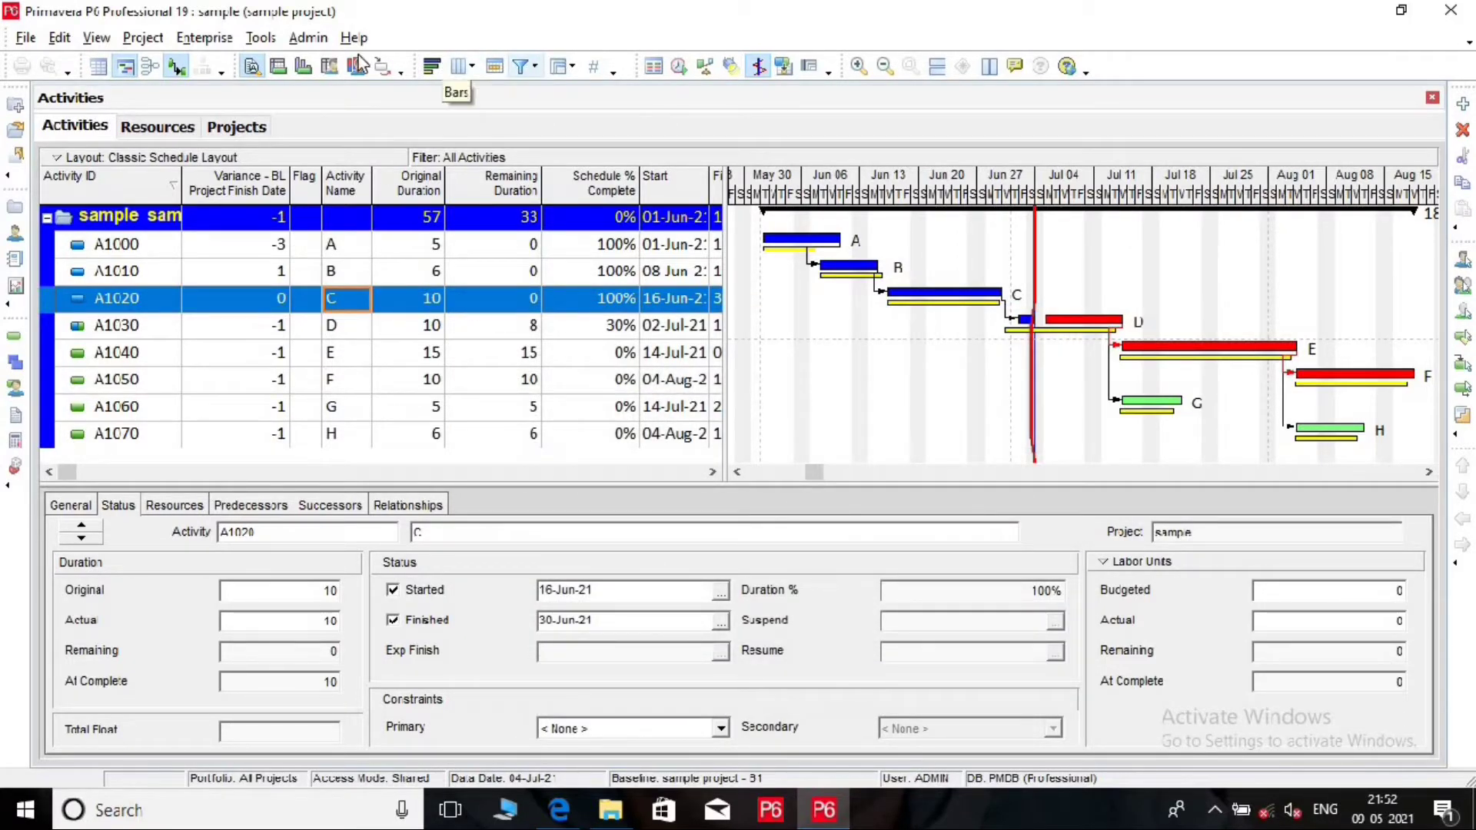
Create a new Activities global change and name it 'Ahead flag'.
{"action": "left_click", "coordinate": [262, 39]}
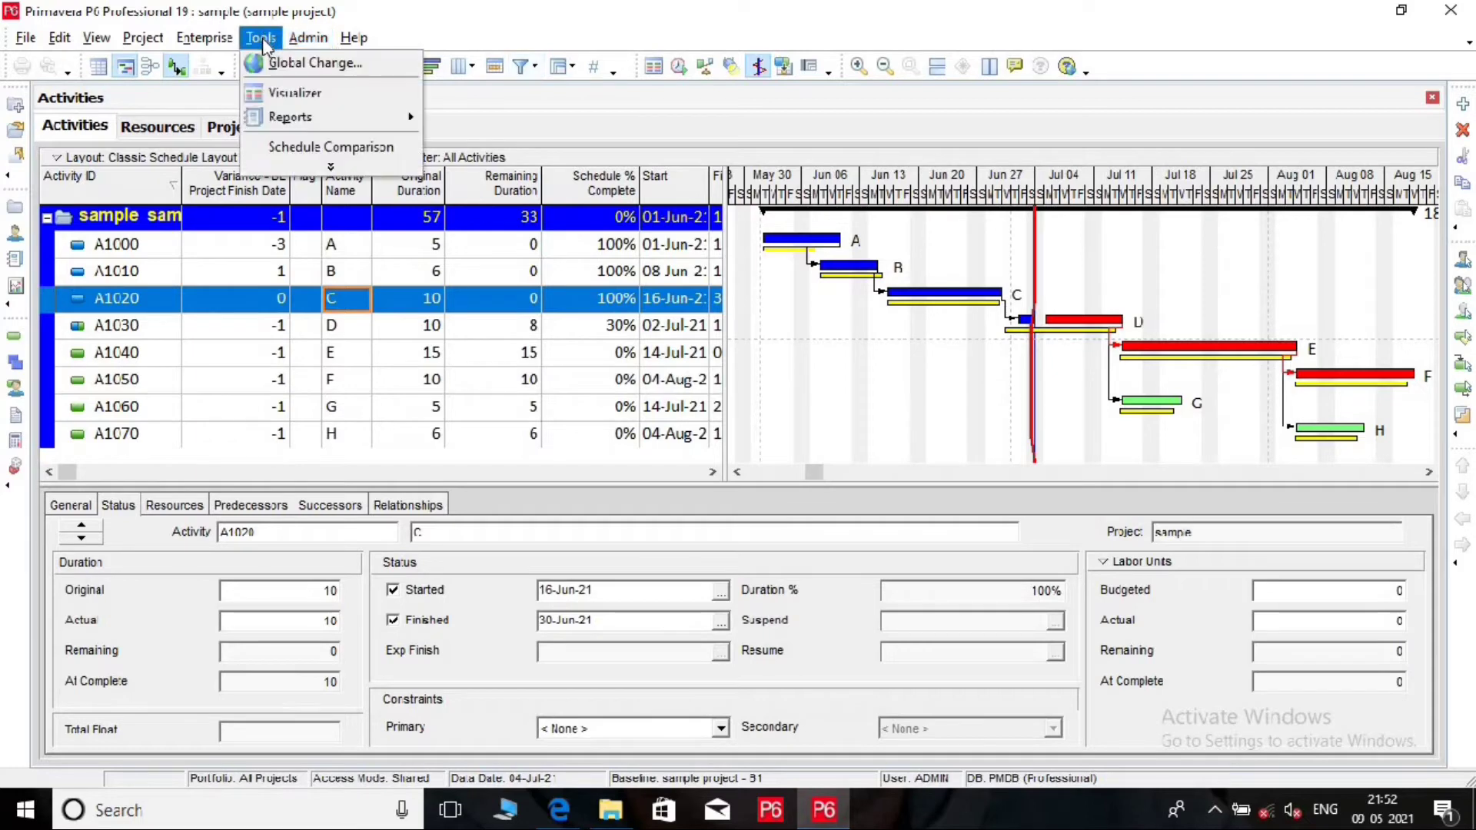
{"action": "left_click", "coordinate": [311, 63]}
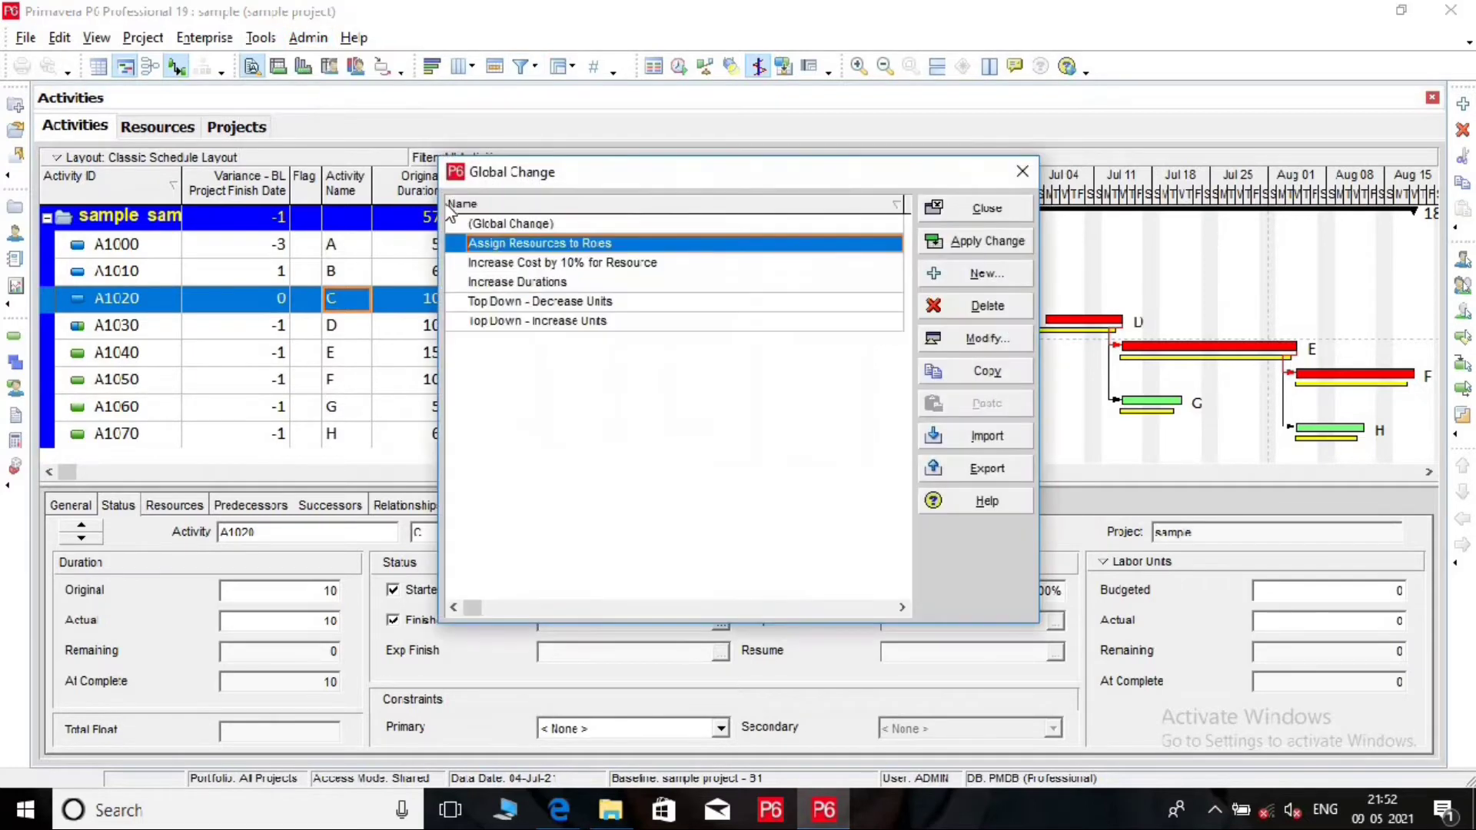
{"action": "left_click", "coordinate": [1008, 275]}
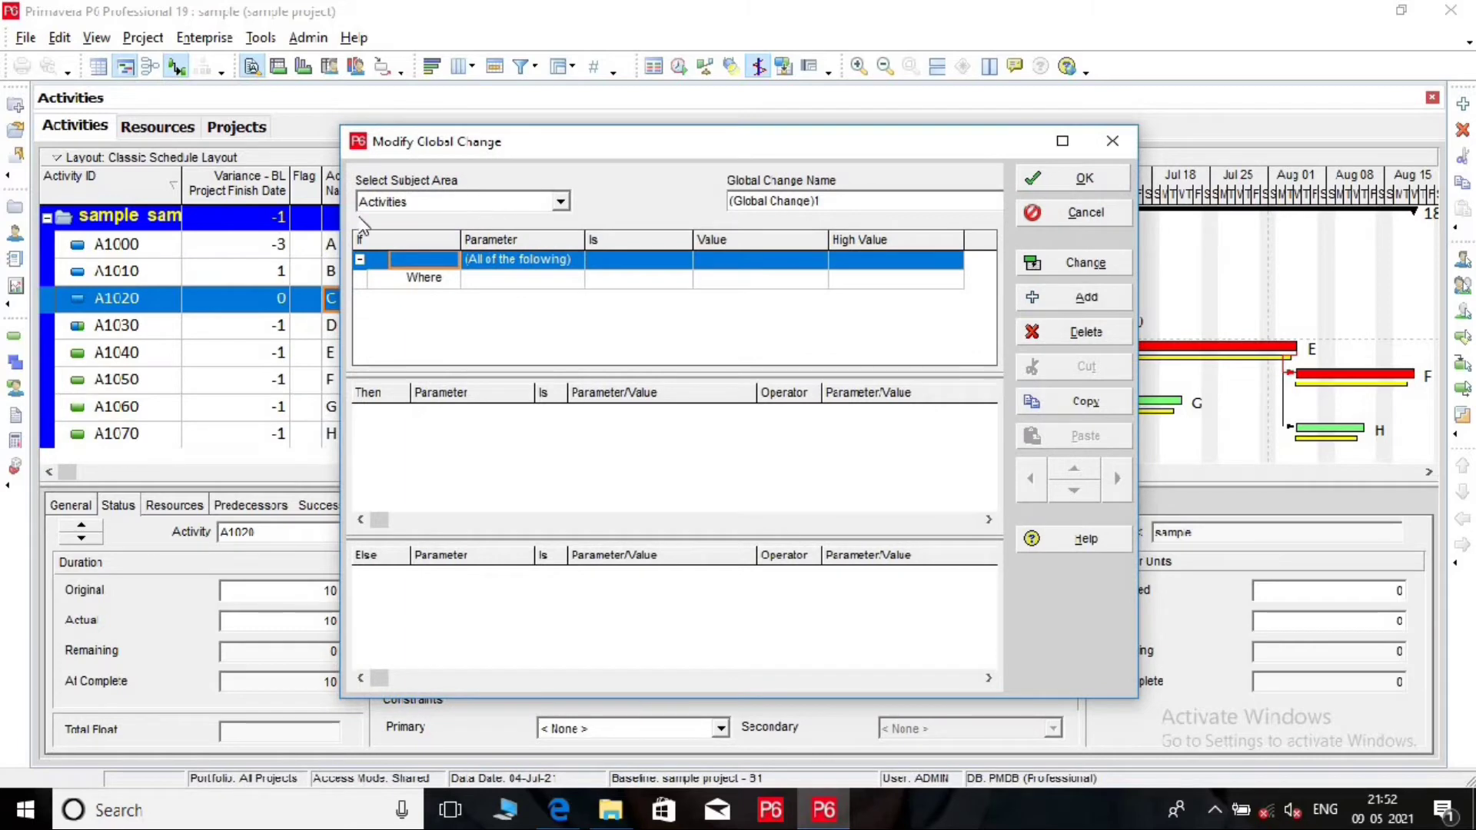
{"action": "left_click", "coordinate": [840, 200]}
{"action": "left_click_drag", "start_coordinate": [840, 200], "coordinate": [720, 201]}
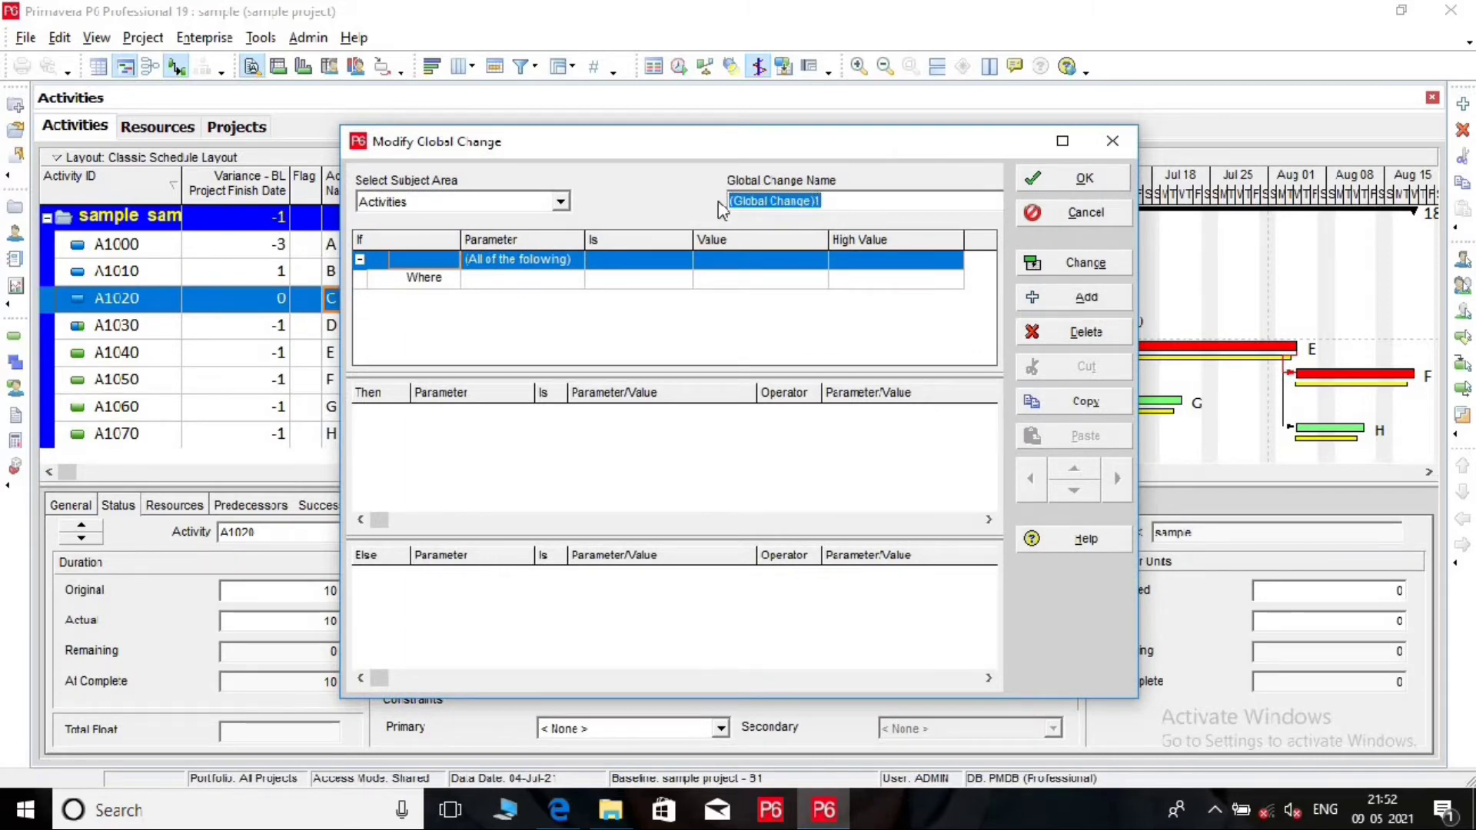
{"action": "type", "text": "Ahead flag"}
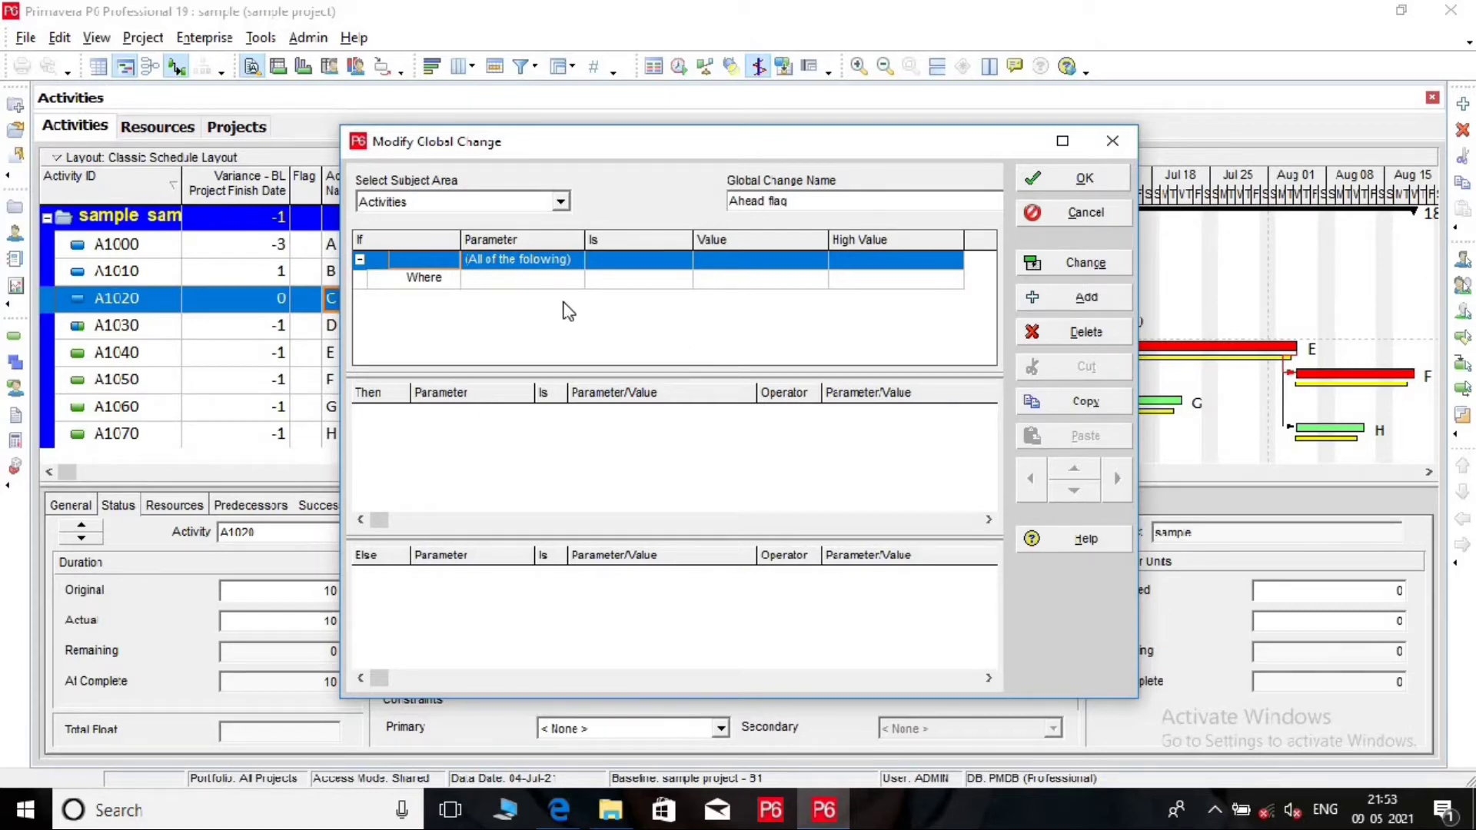
{"action": "left_click", "coordinate": [578, 263]}
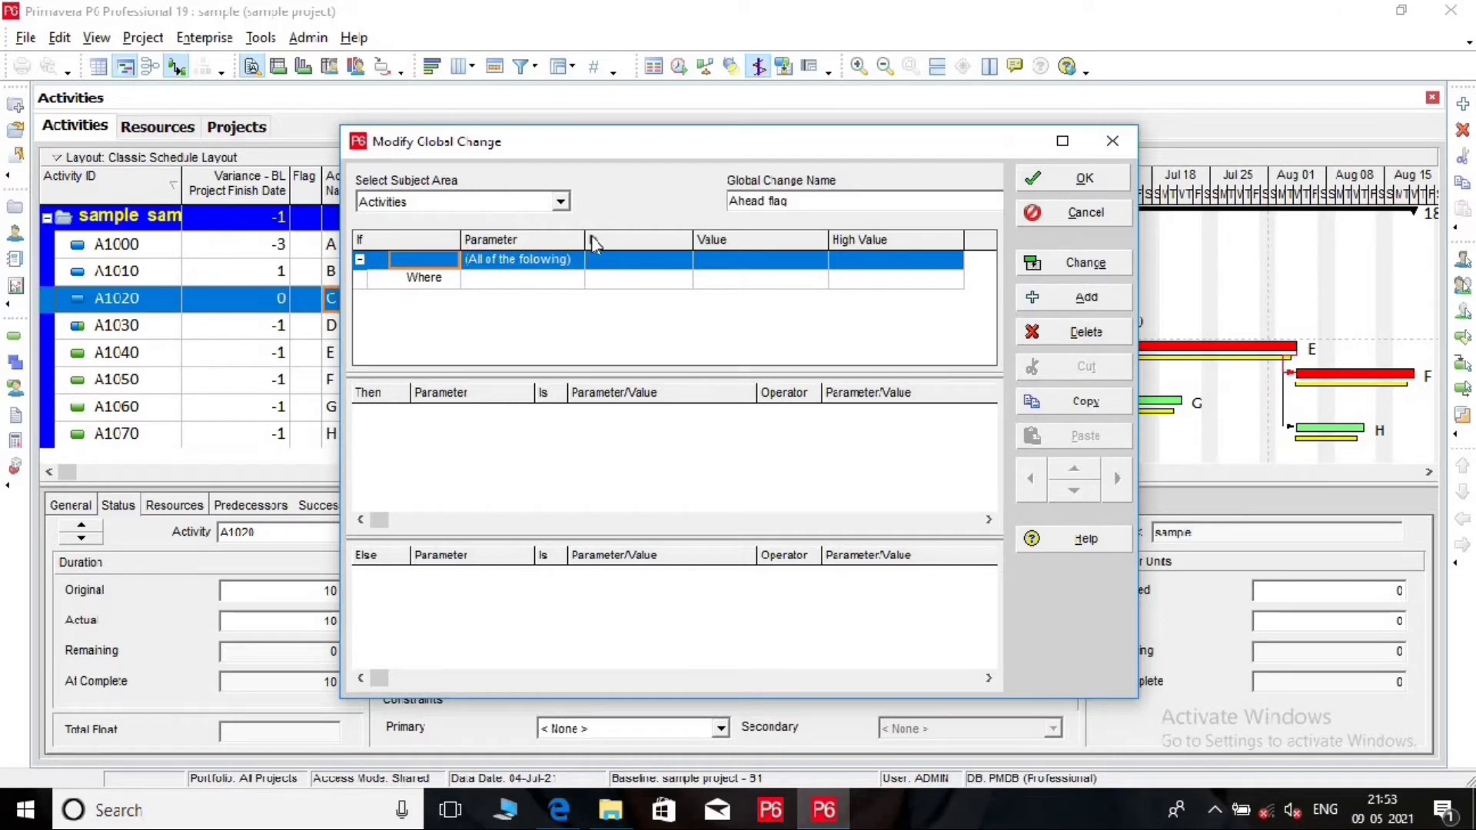
Set the Ahead flag condition to Variance - BL Project Finish Date is greater than 0d.
{"action": "left_click_drag", "start_coordinate": [584, 241], "coordinate": [630, 240]}
{"action": "left_click", "coordinate": [571, 278]}
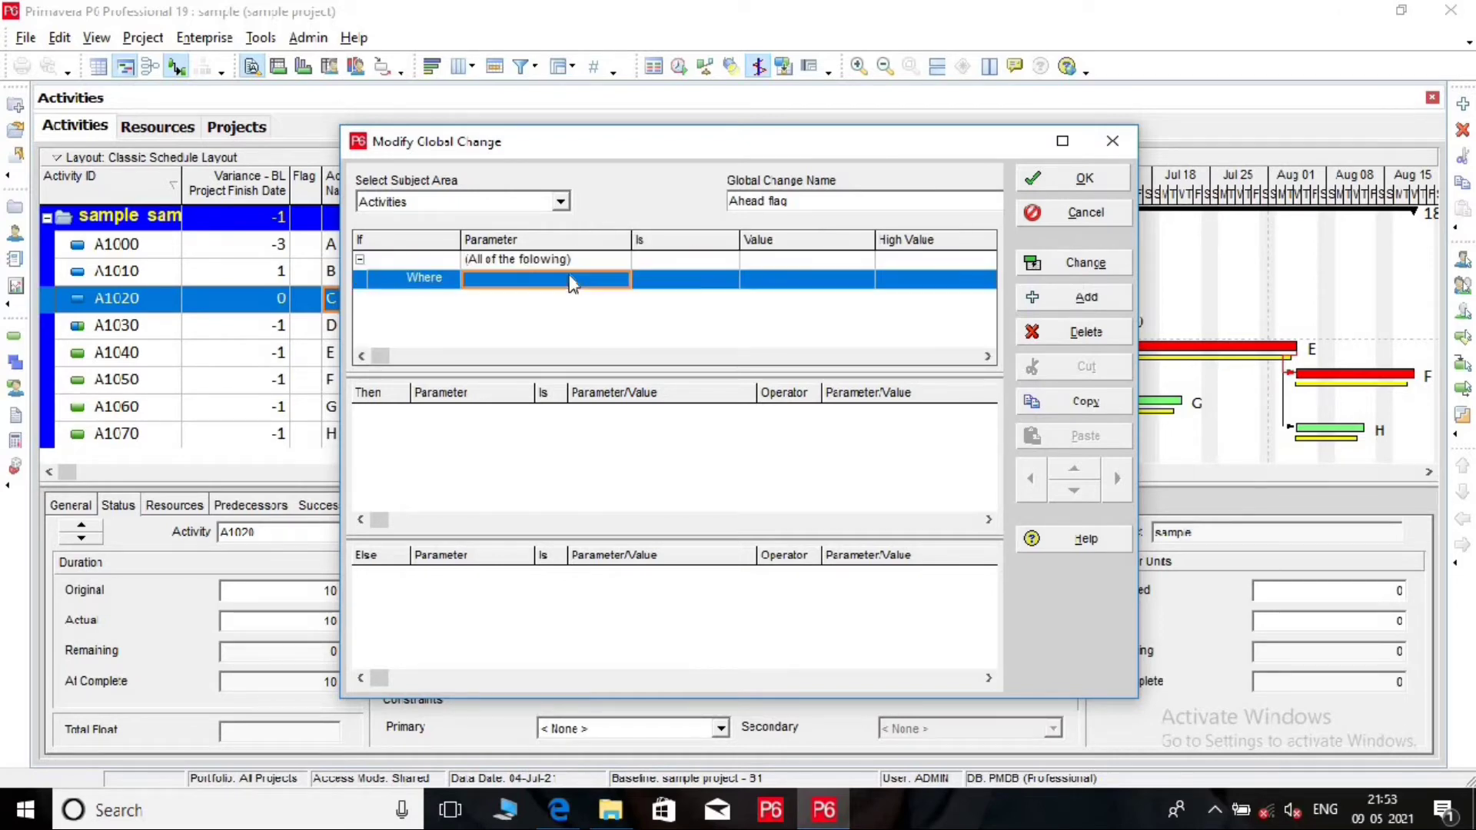
{"action": "type", "text": "v"}
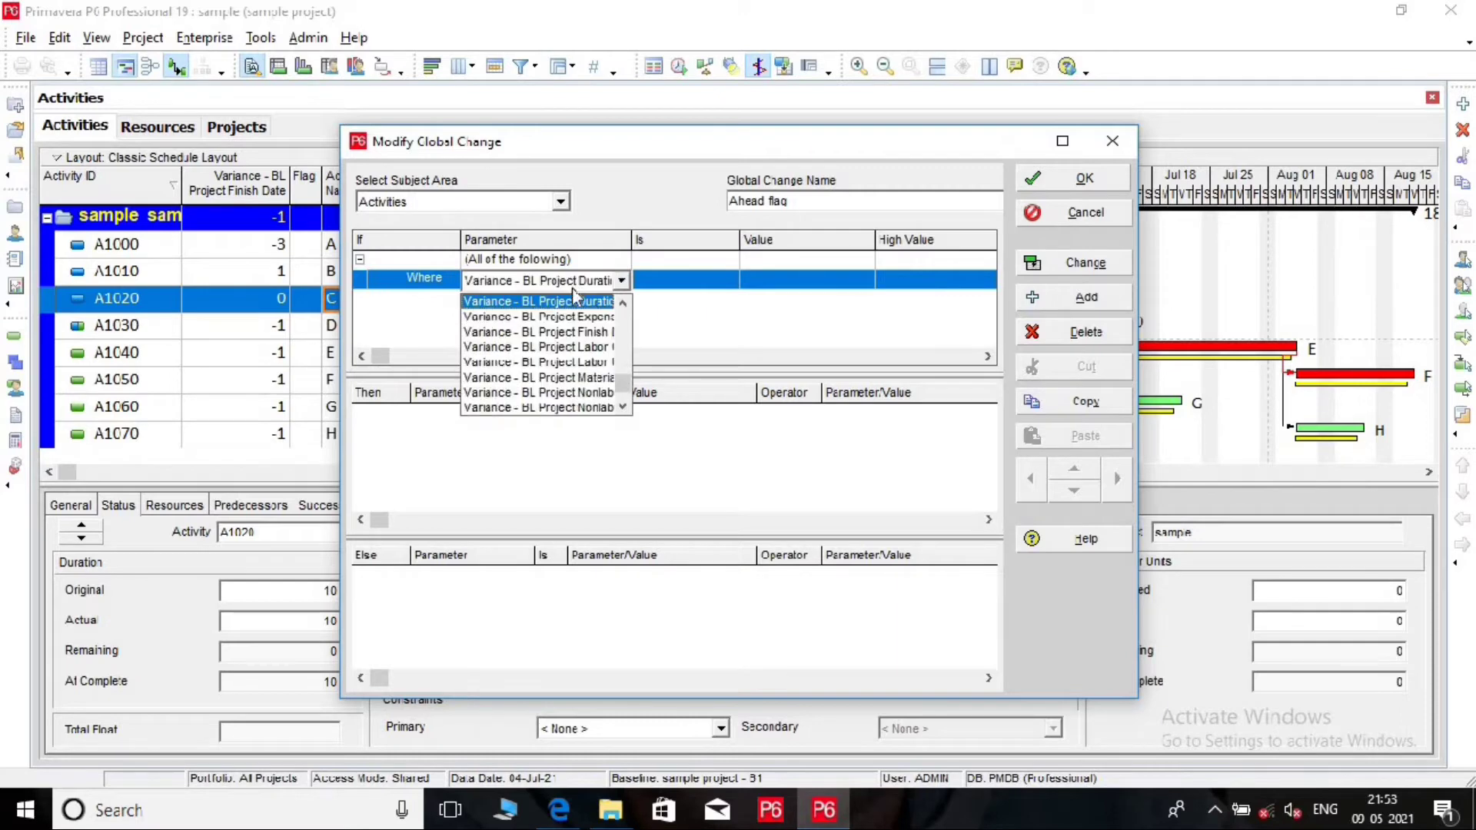
{"action": "left_click", "coordinate": [596, 331]}
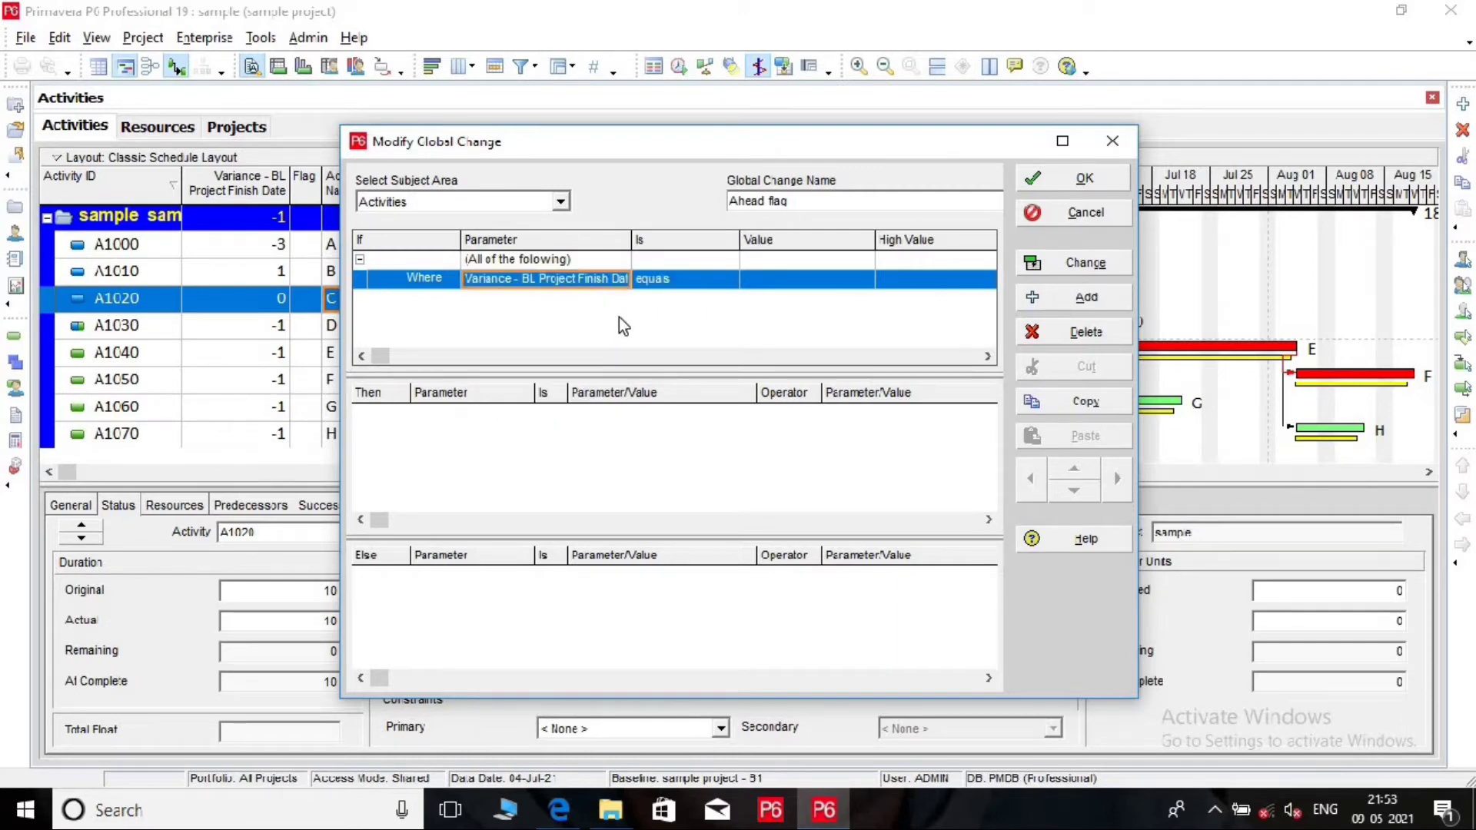
{"action": "left_click", "coordinate": [673, 281]}
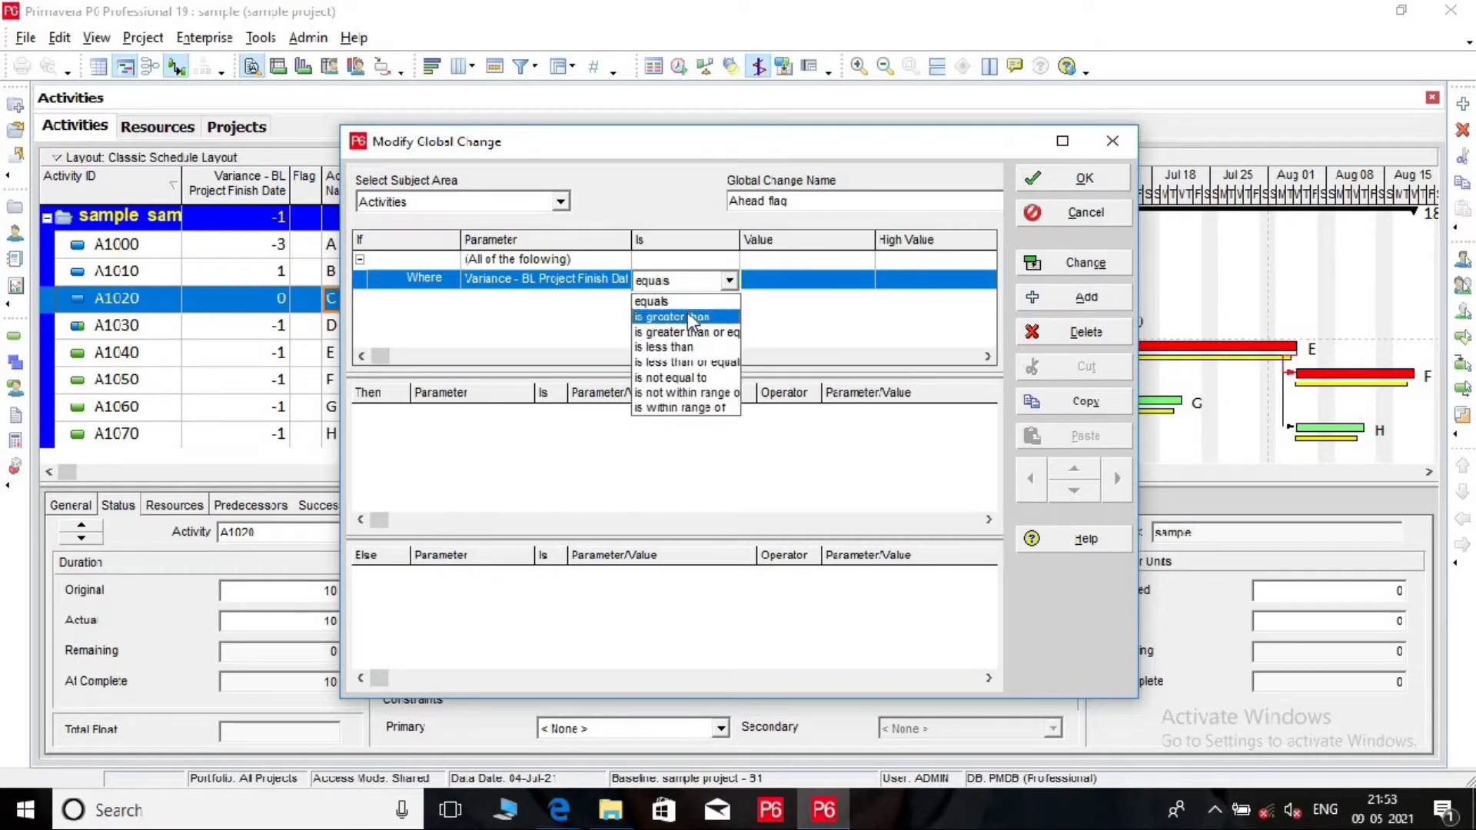
{"action": "left_click", "coordinate": [690, 319]}
{"action": "left_click", "coordinate": [779, 279]}
{"action": "type", "text": "0d"}
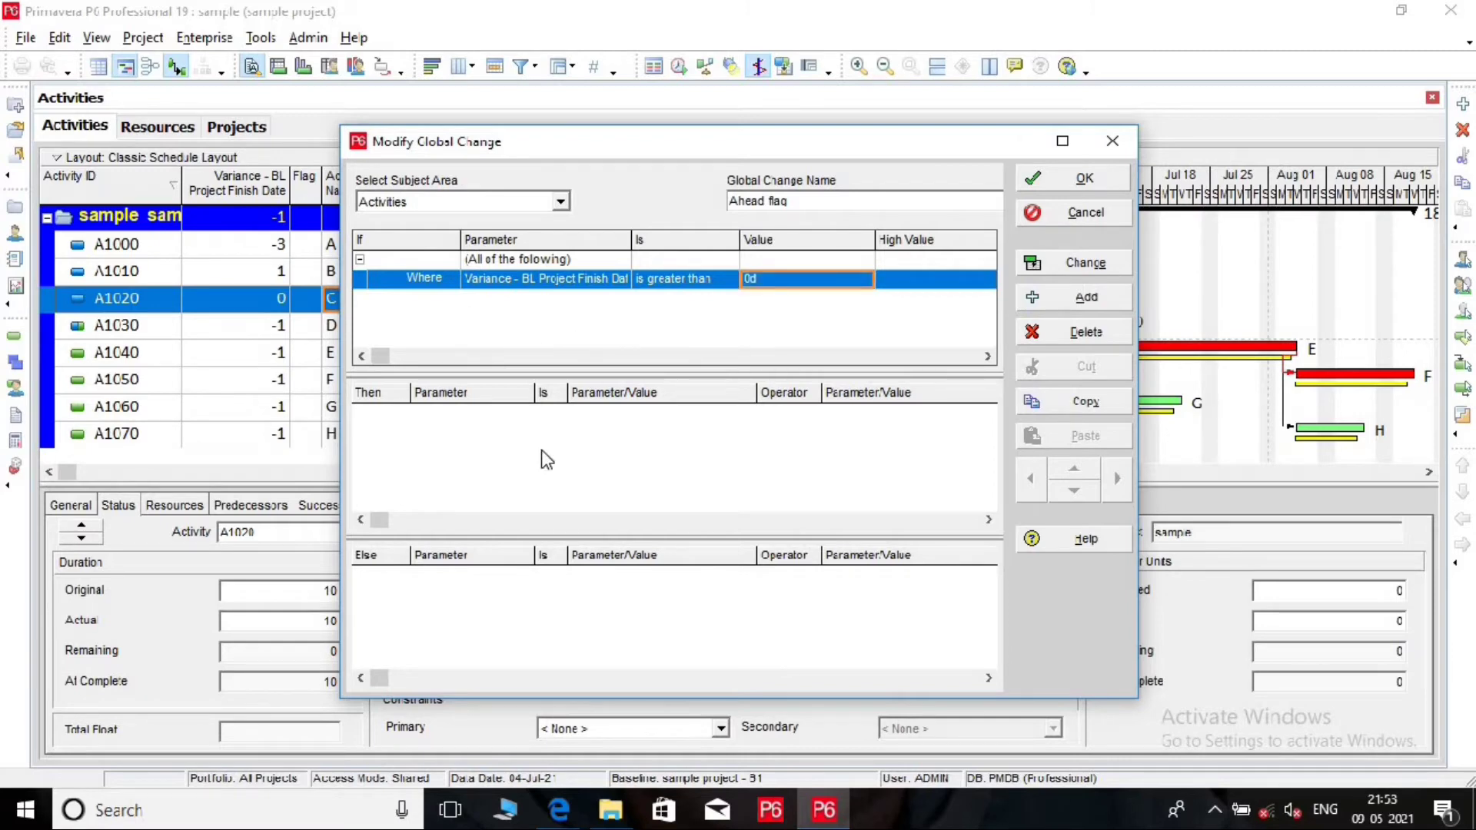
{"action": "left_click", "coordinate": [521, 466]}
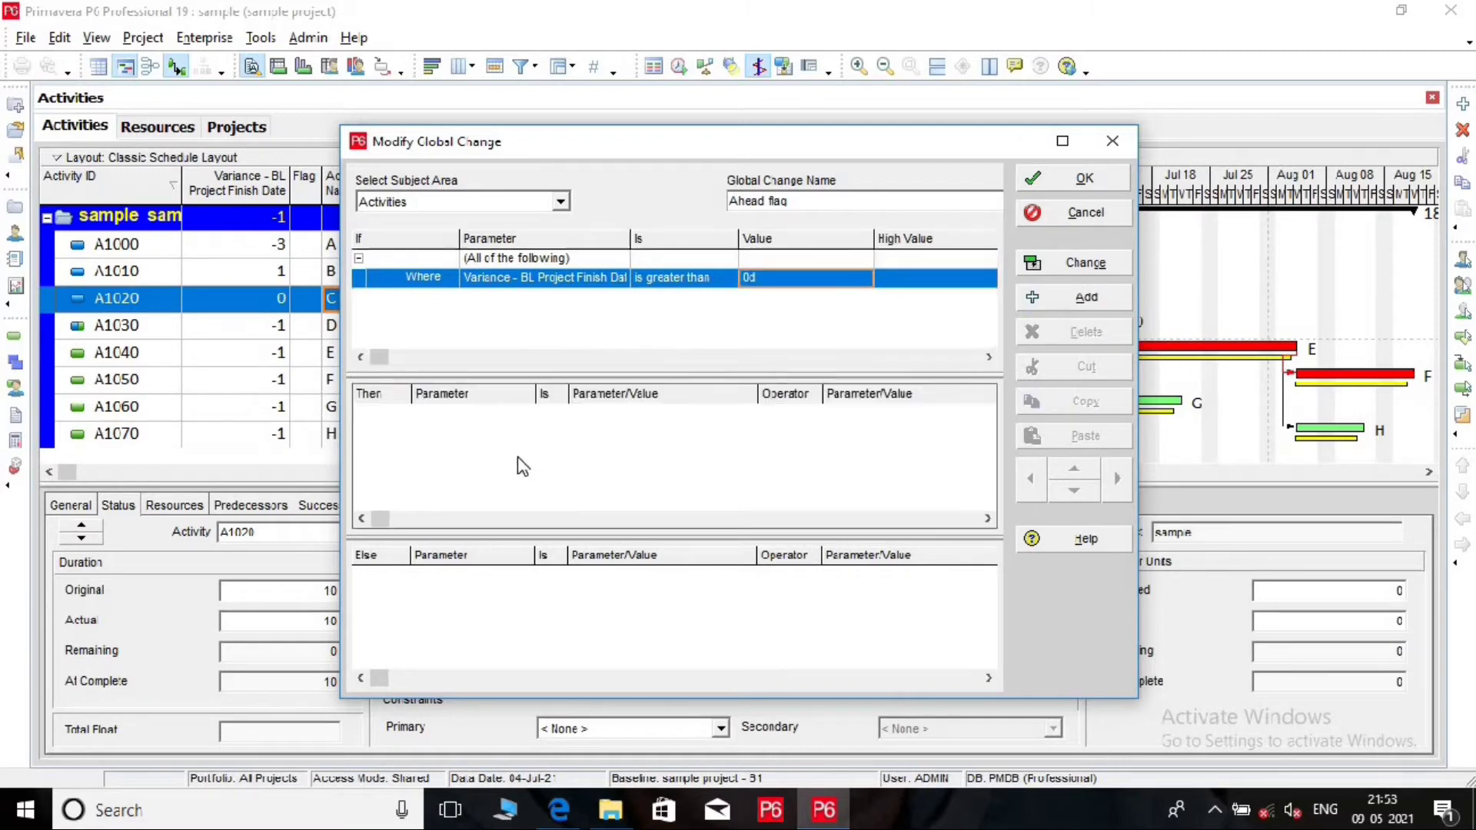
{"action": "left_click", "coordinate": [1084, 299]}
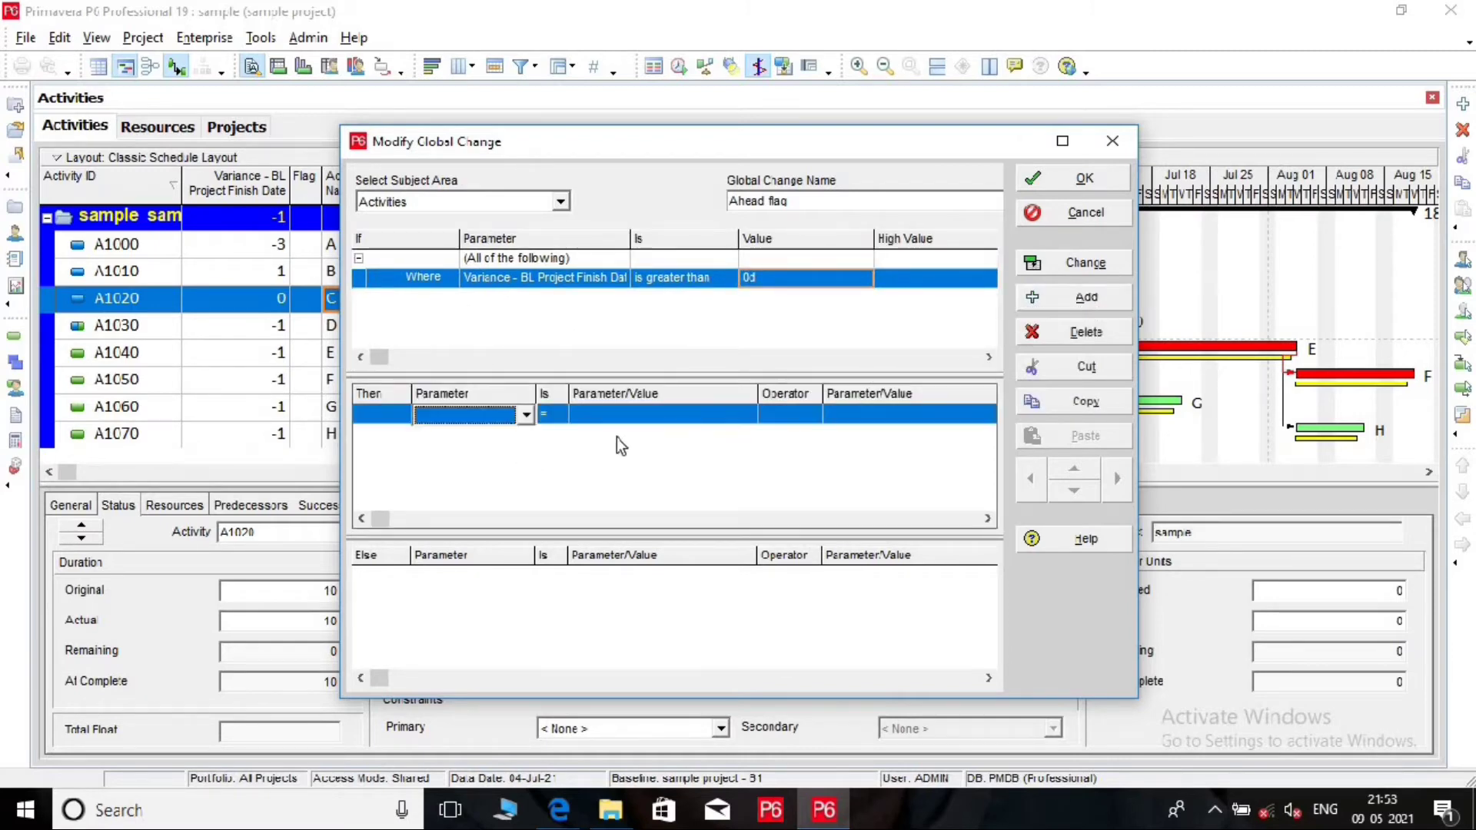
Make the Then action set the Flag field to the Green indicator.
{"action": "left_click", "coordinate": [522, 415]}
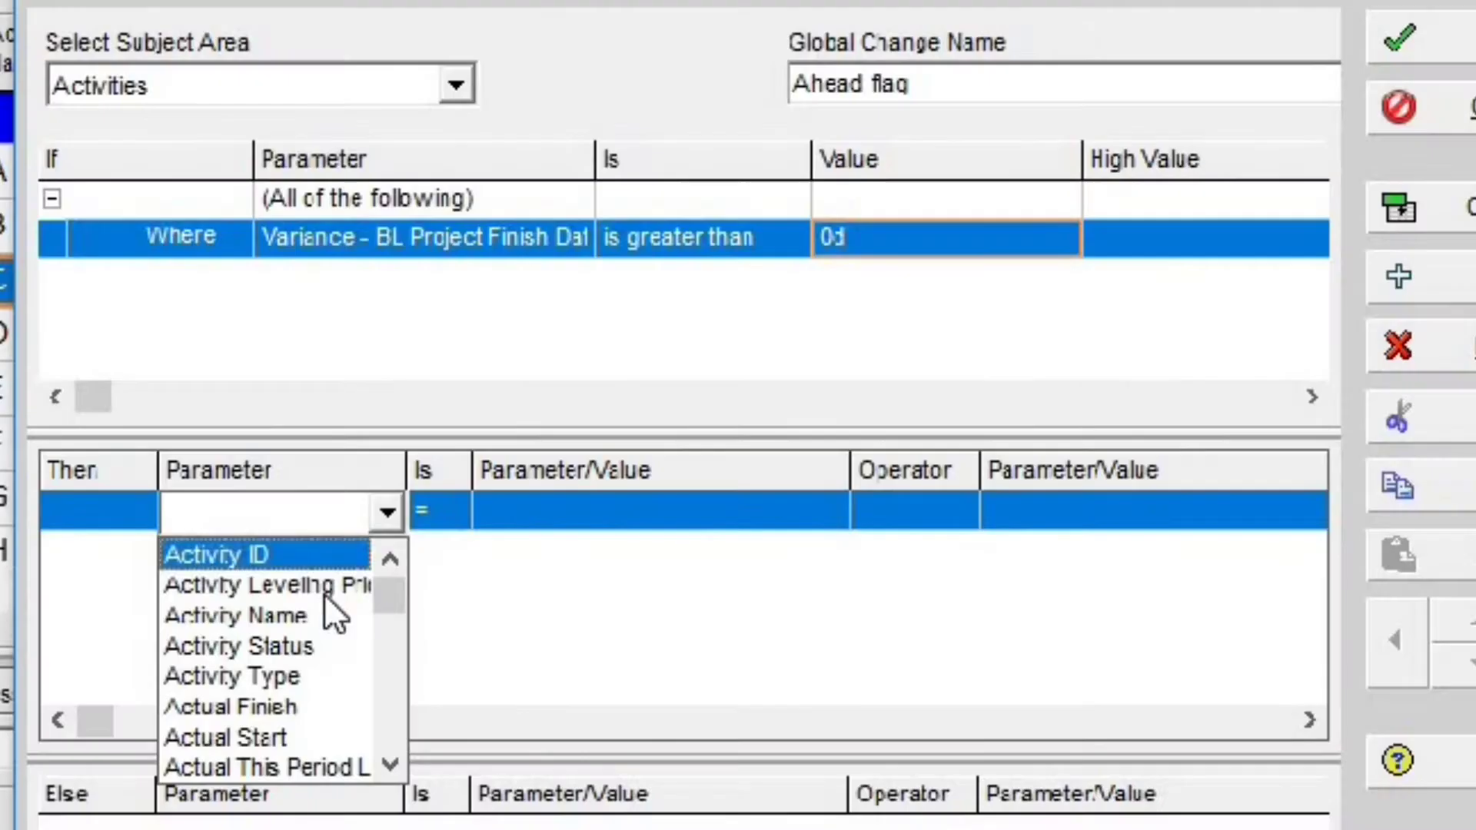
{"action": "type", "text": "fl"}
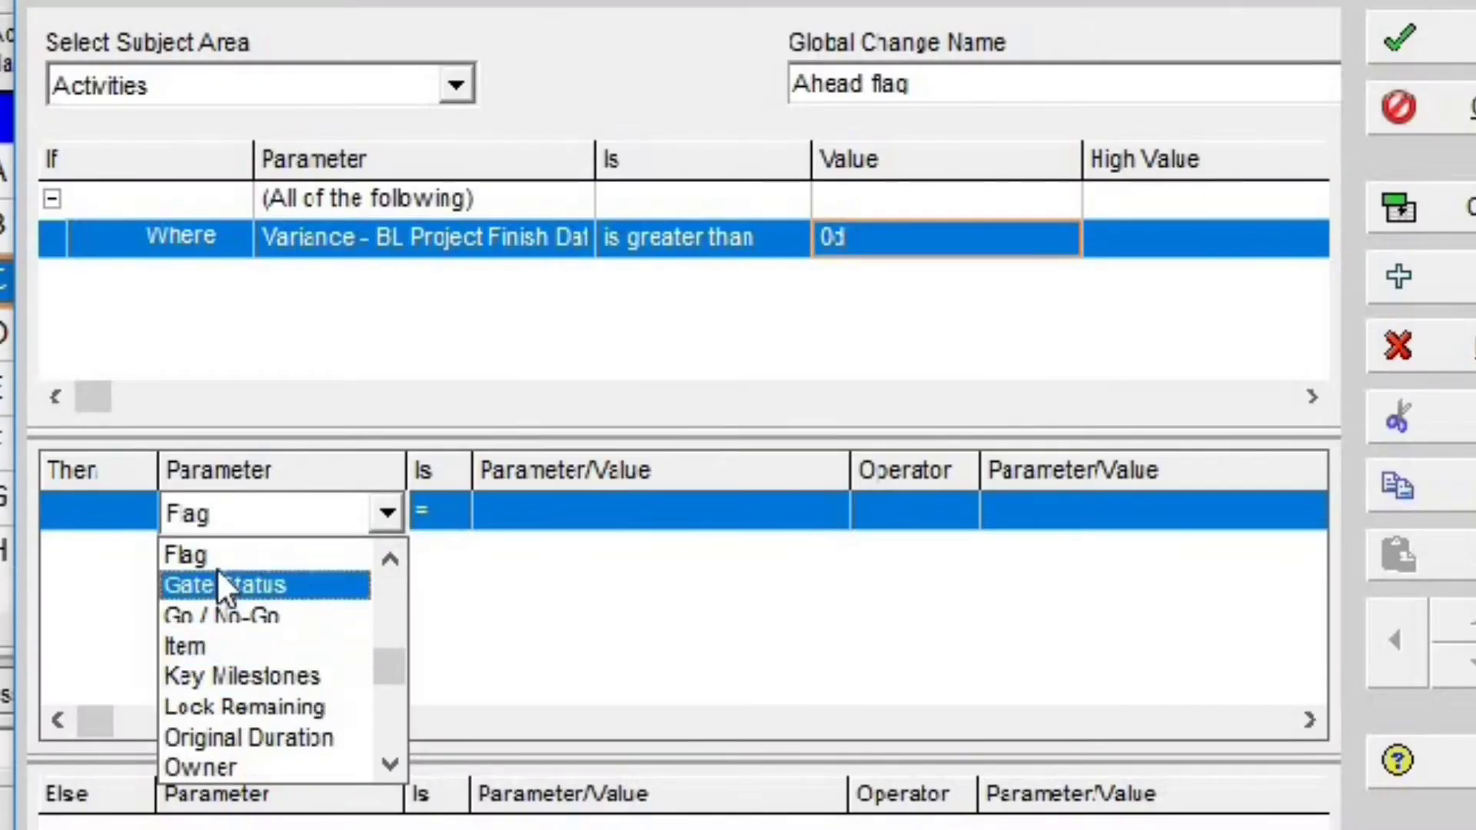
{"action": "left_click", "coordinate": [229, 559]}
{"action": "left_click", "coordinate": [560, 512]}
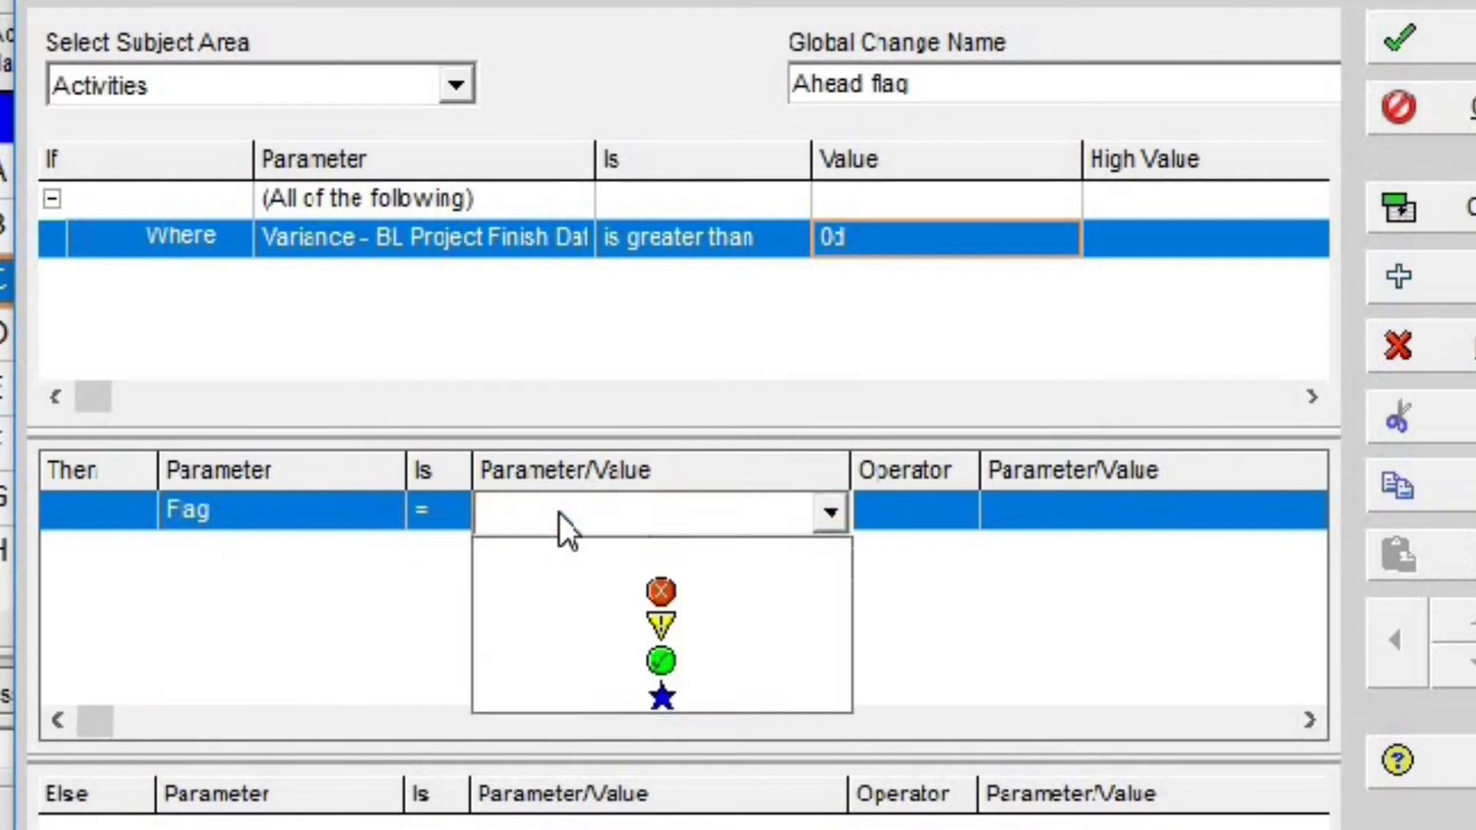
{"action": "left_click", "coordinate": [700, 662]}
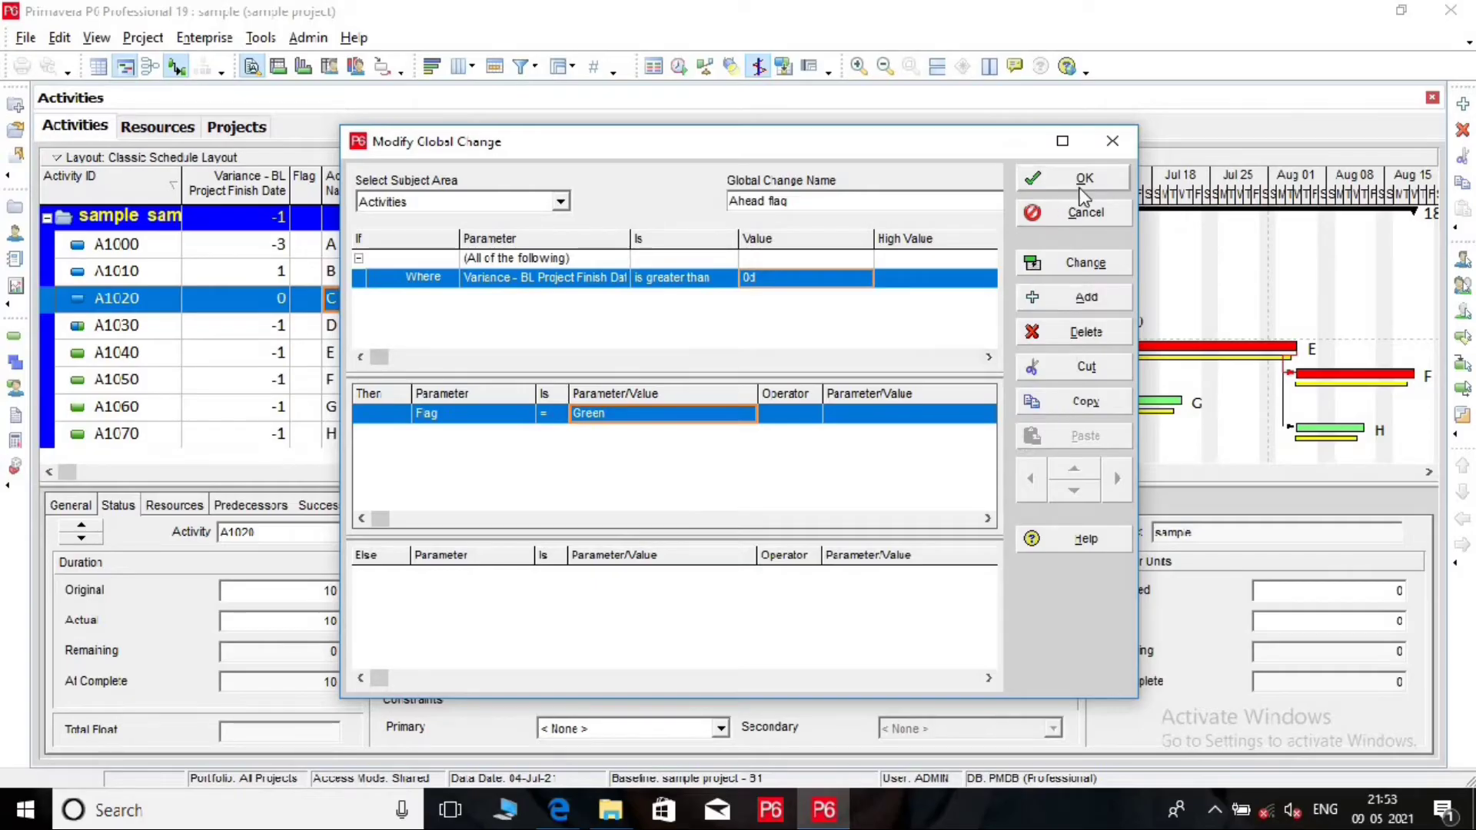
Save Ahead flag and create a new global change named 'delayed flag'.
{"action": "left_click", "coordinate": [1083, 179]}
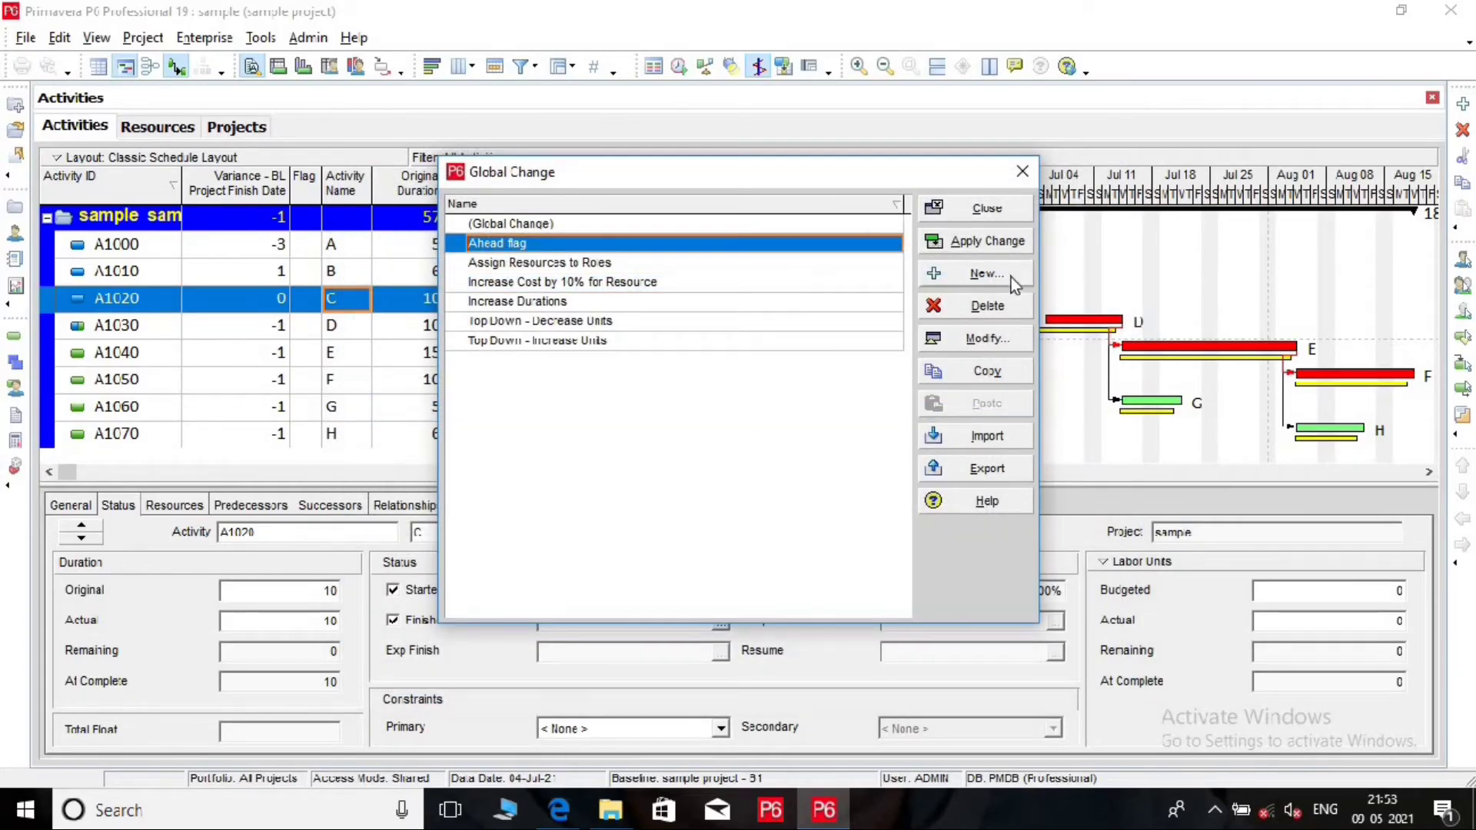
{"action": "left_click", "coordinate": [997, 275]}
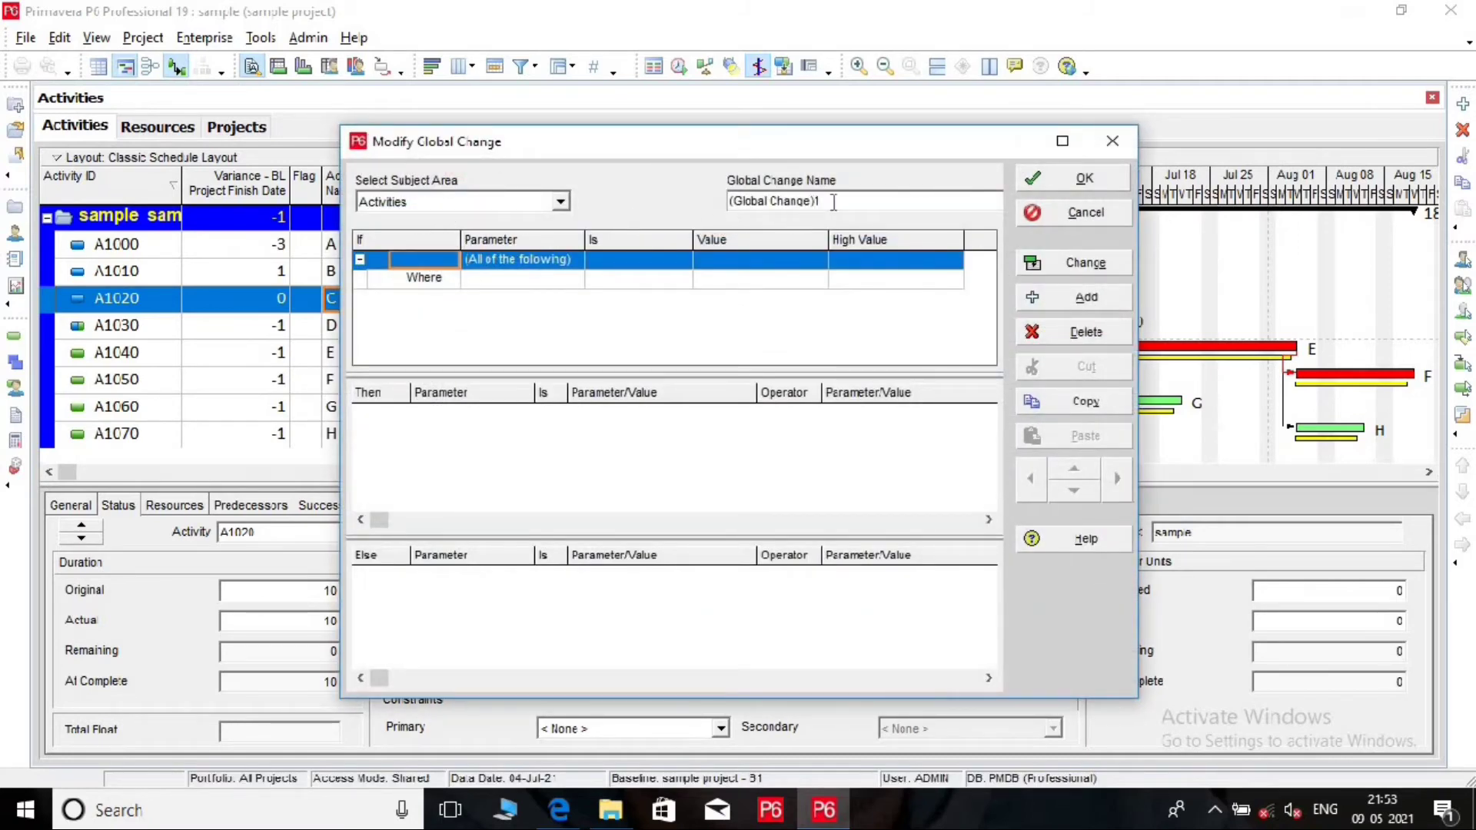
{"action": "left_click_drag", "start_coordinate": [835, 202], "coordinate": [681, 207]}
{"action": "type", "text": "delayed flag"}
Set the delayed flag condition to Variance - BL Project Finish Date is less than 0d.
{"action": "left_click", "coordinate": [527, 281]}
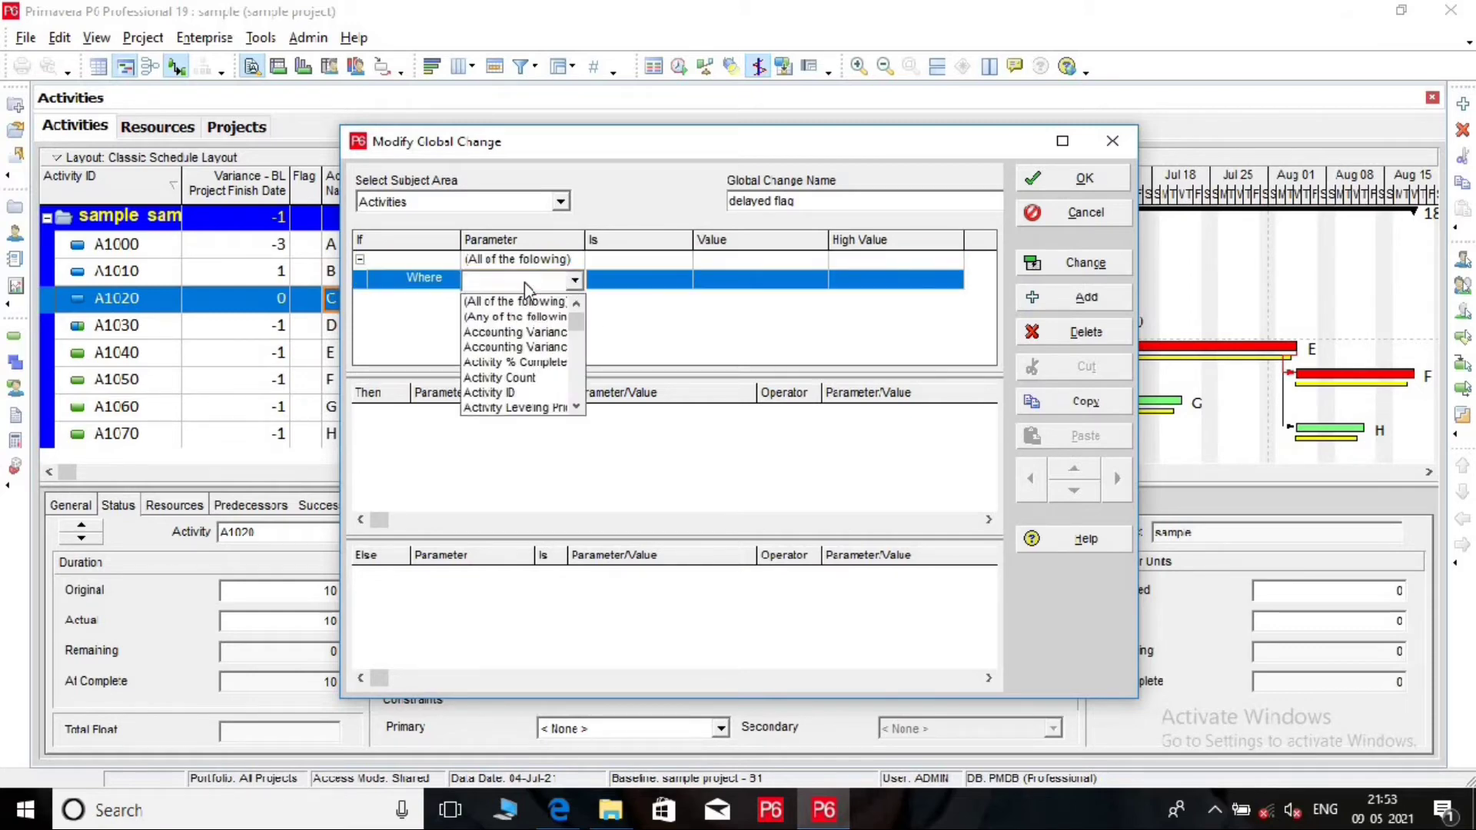
{"action": "key", "text": "v"}
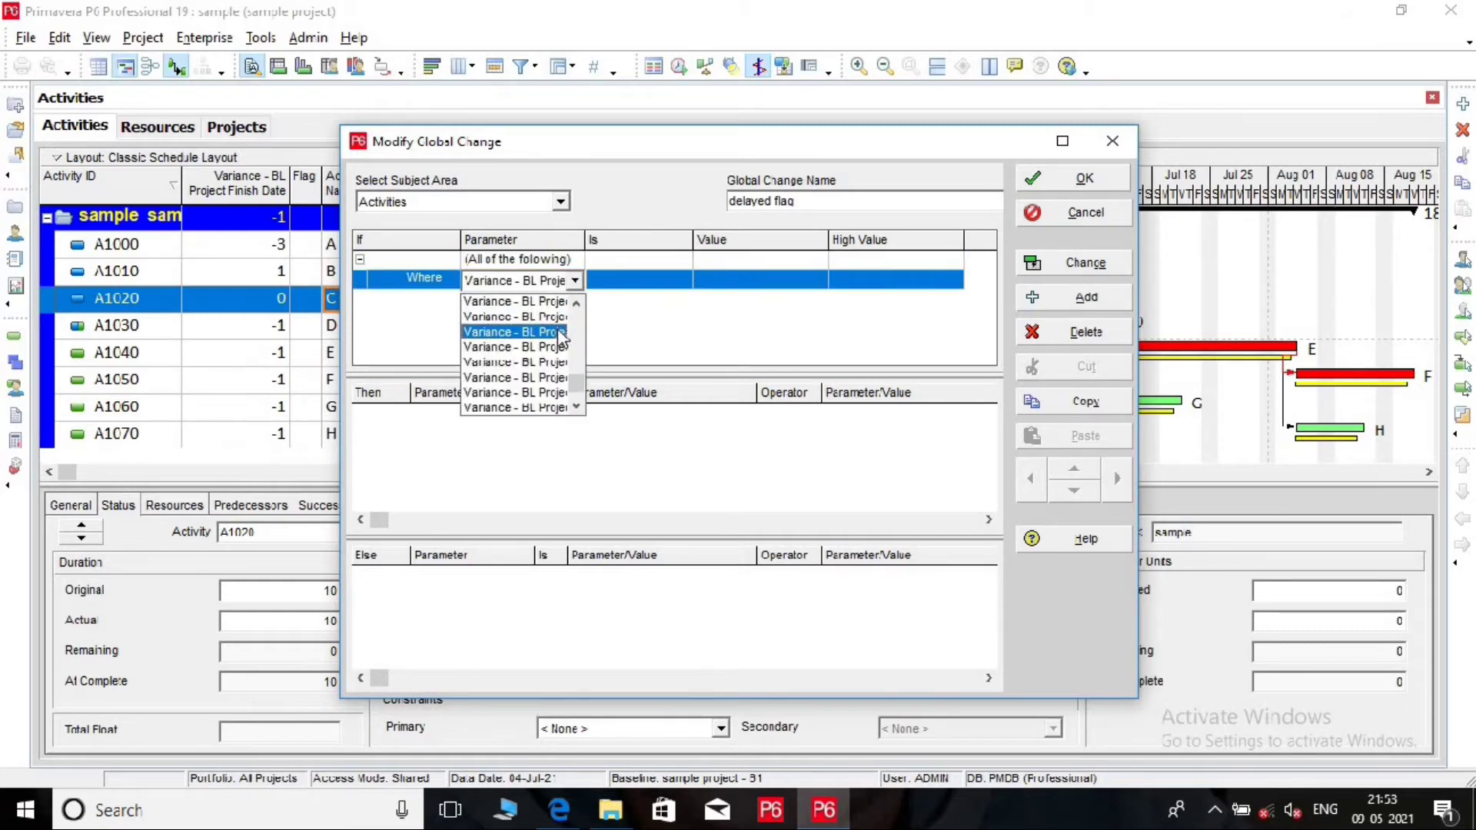
{"action": "left_click", "coordinate": [560, 332]}
{"action": "left_click_drag", "start_coordinate": [585, 240], "coordinate": [651, 240]}
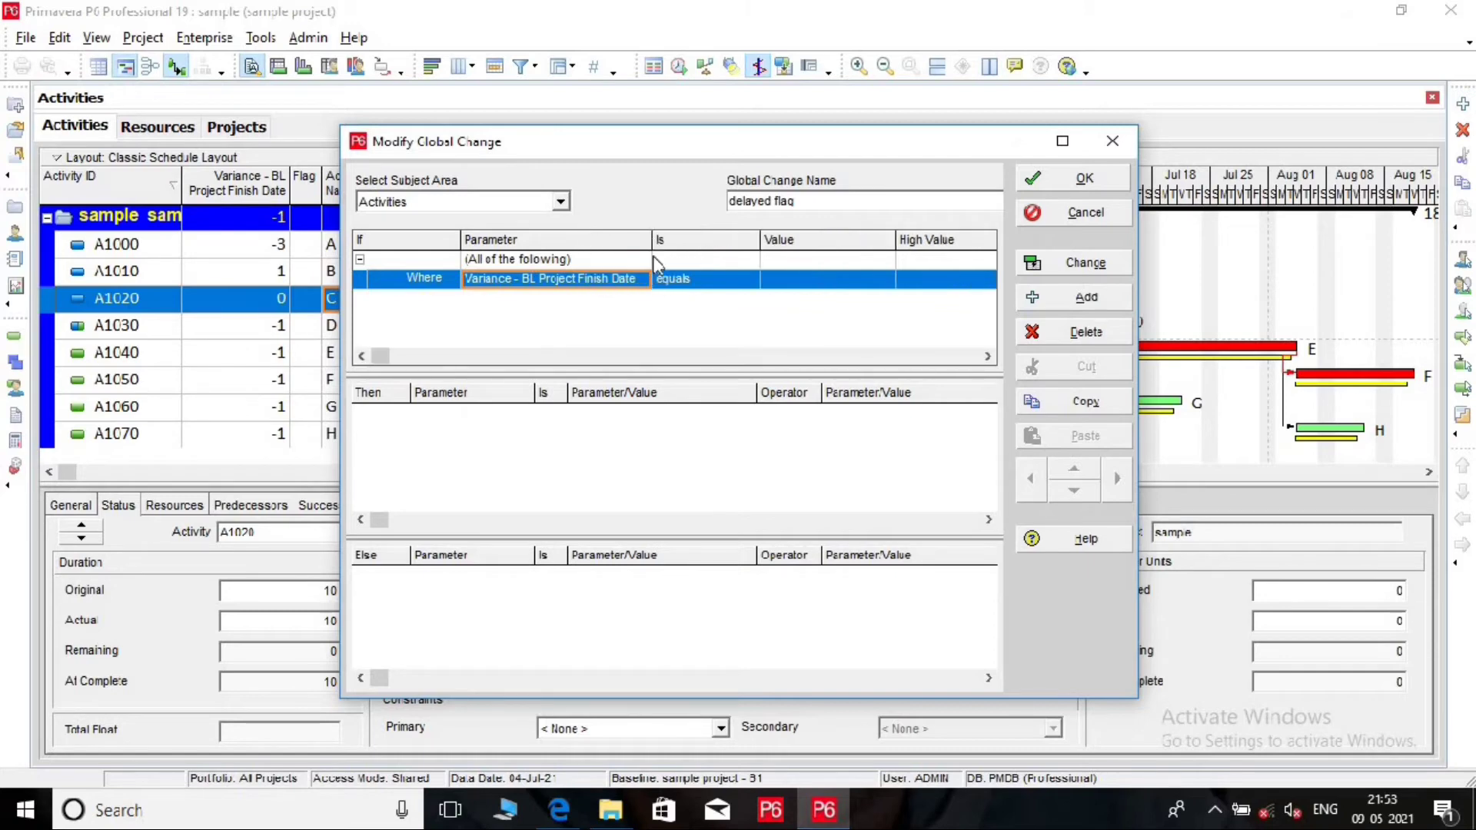
{"action": "left_click", "coordinate": [748, 288]}
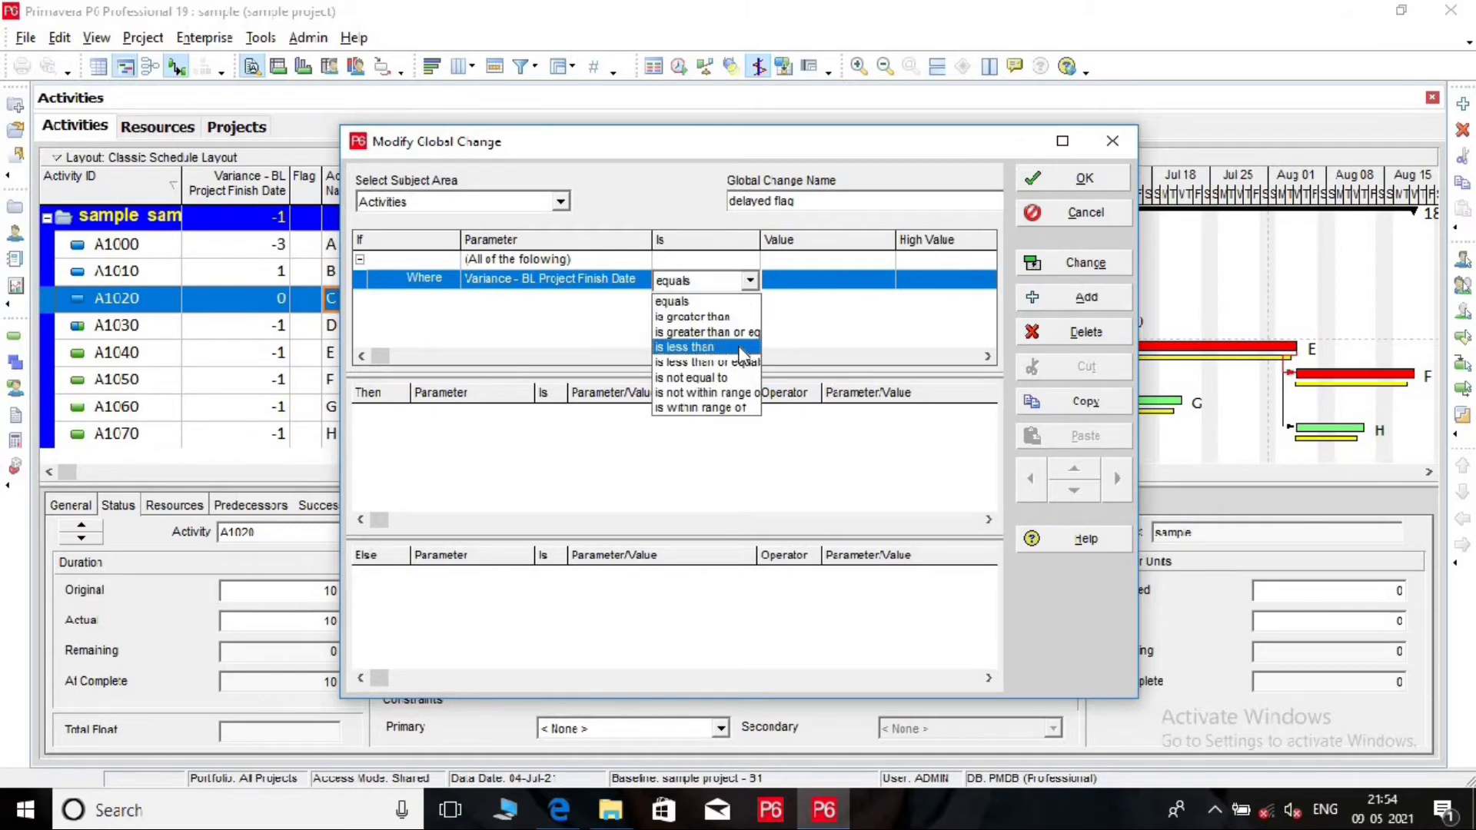
{"action": "left_click", "coordinate": [691, 348]}
{"action": "left_click", "coordinate": [816, 282]}
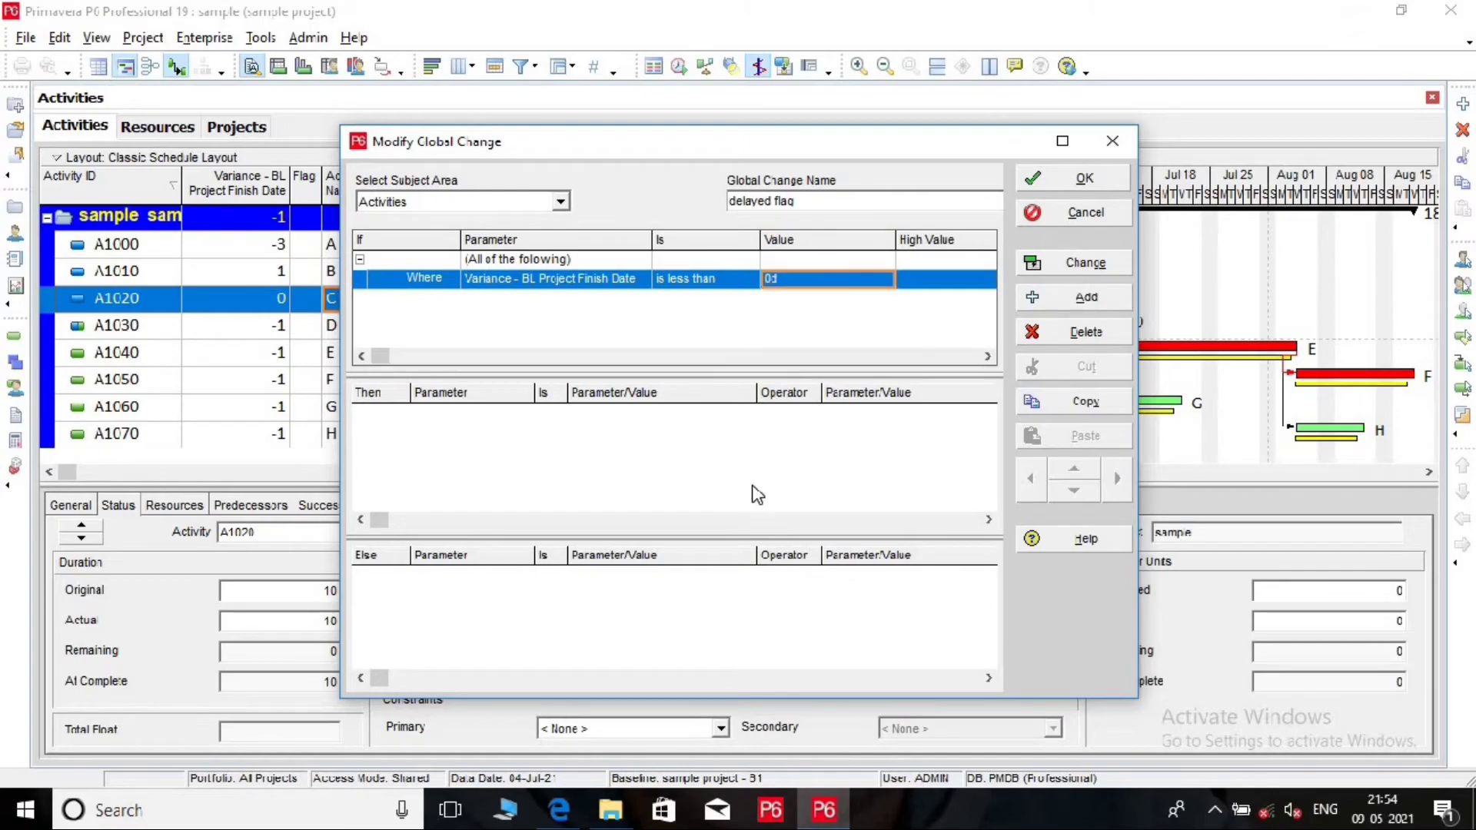
{"action": "left_click", "coordinate": [700, 462]}
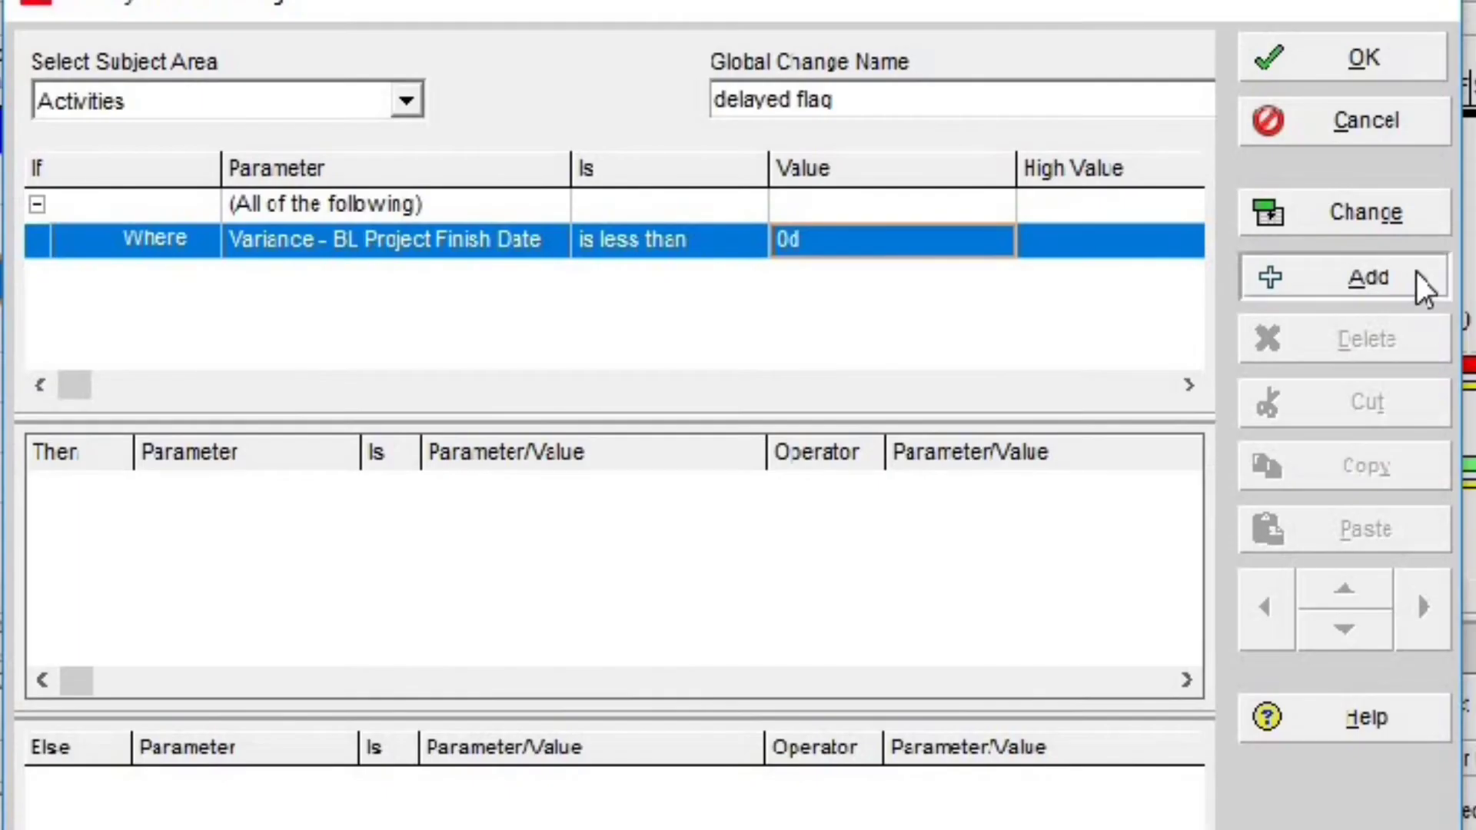
Add a Then action setting Flag to Red and save the delayed flag change.
{"action": "left_click", "coordinate": [1073, 300]}
{"action": "left_click", "coordinate": [527, 415]}
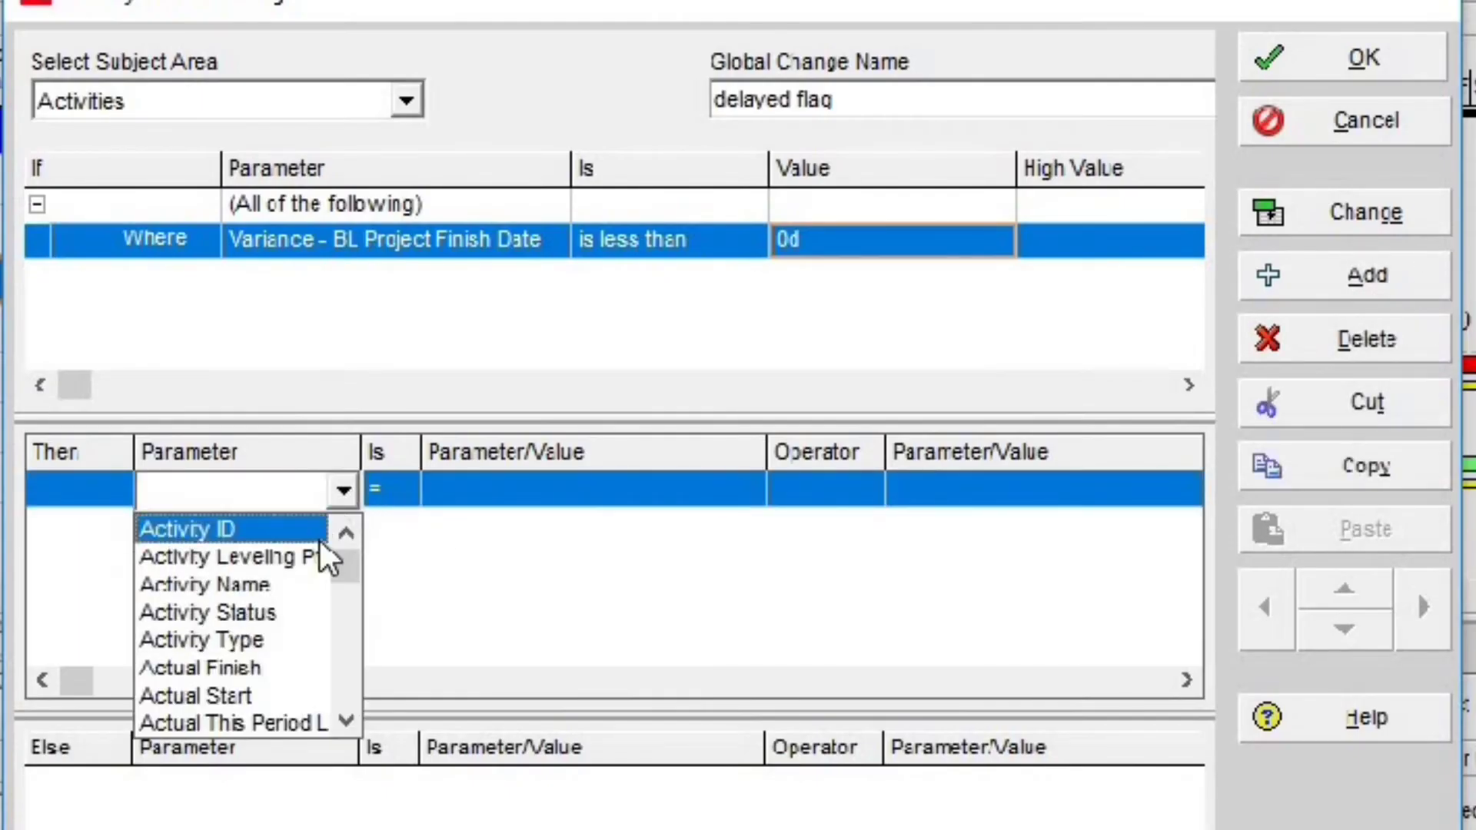
{"action": "key", "text": "f"}
{"action": "left_click", "coordinate": [231, 530]}
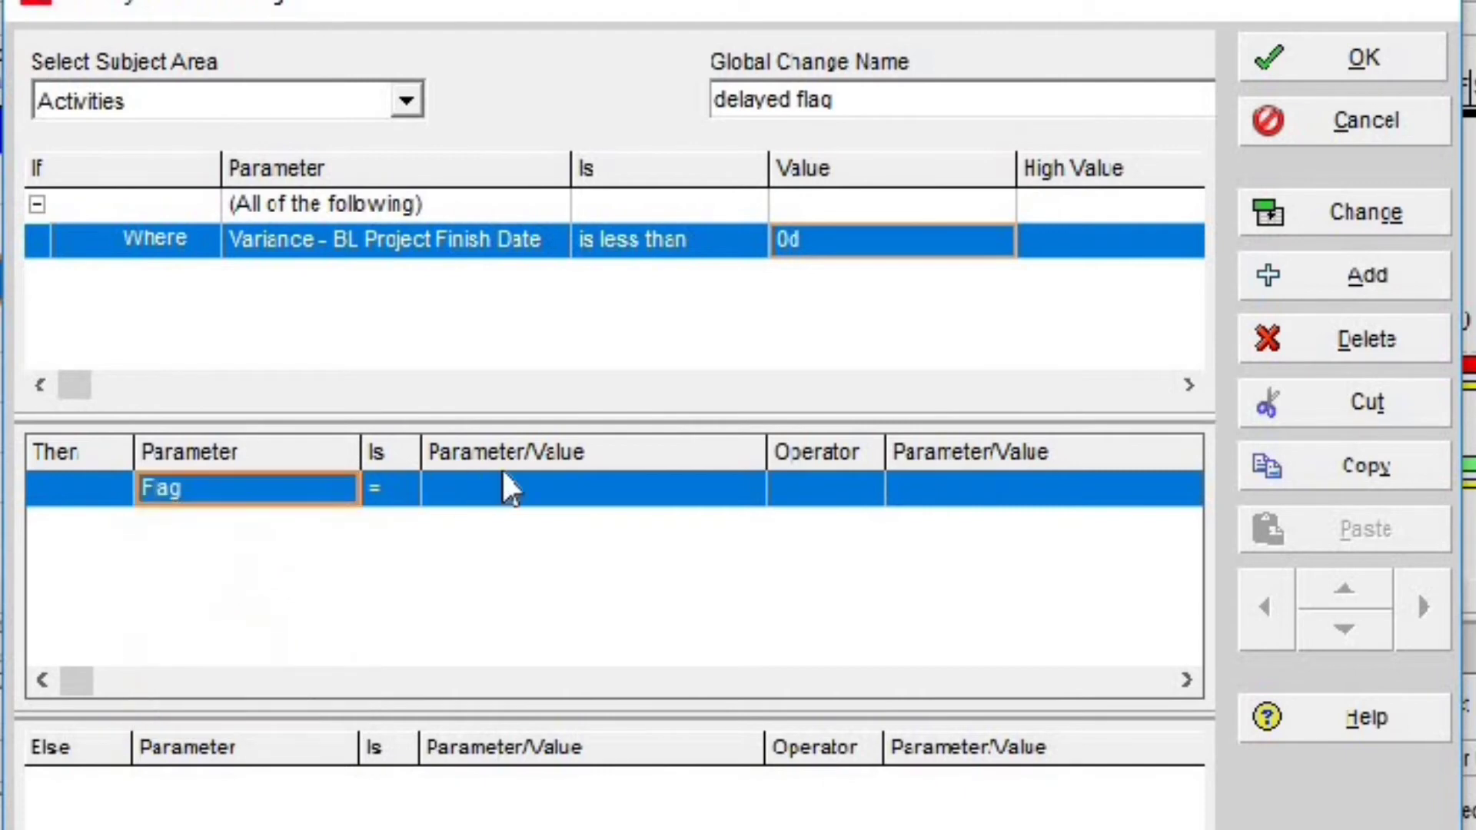
{"action": "left_click", "coordinate": [508, 499]}
{"action": "left_click", "coordinate": [592, 560]}
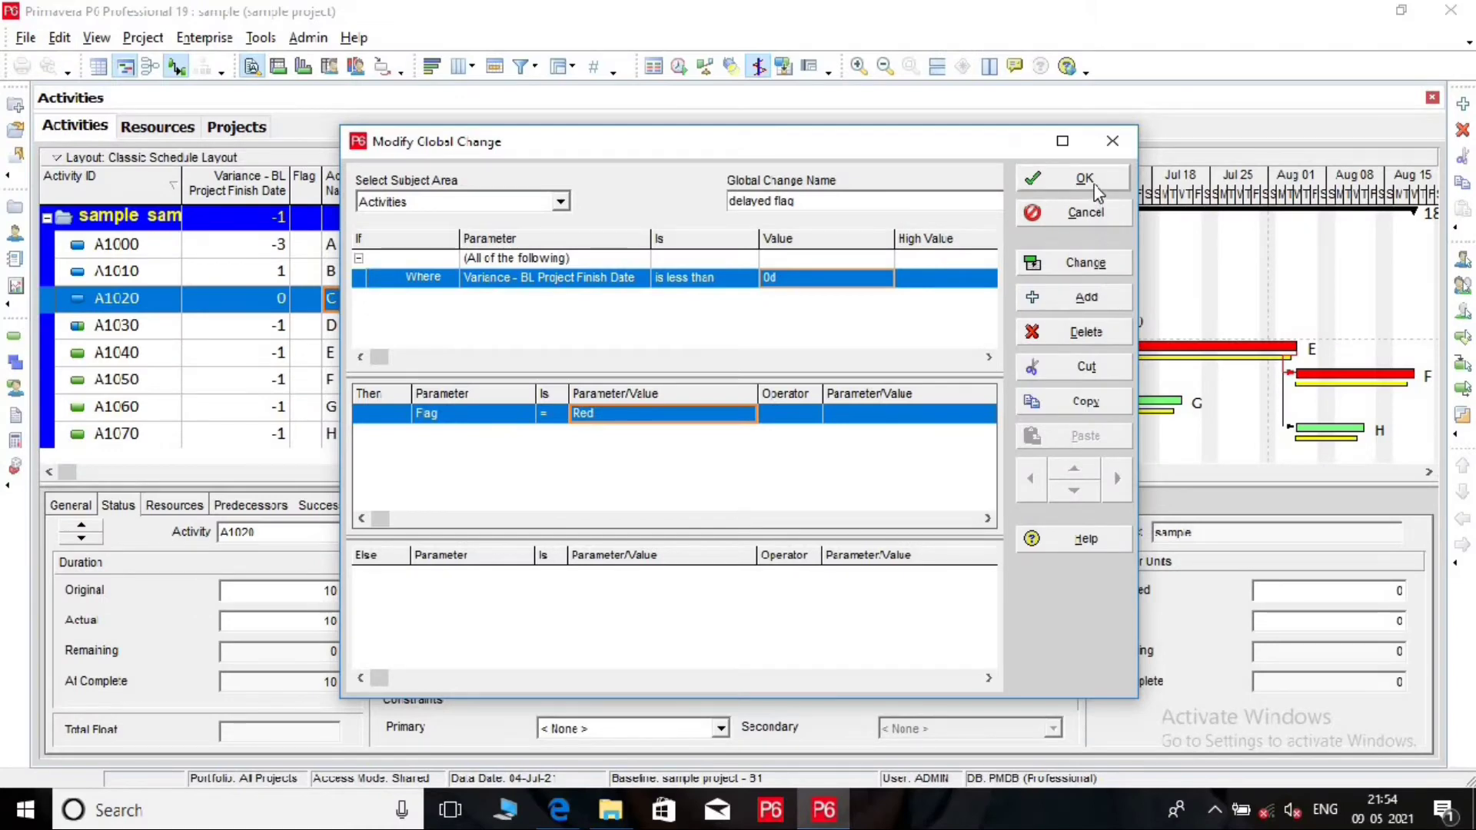
{"action": "left_click", "coordinate": [1095, 183]}
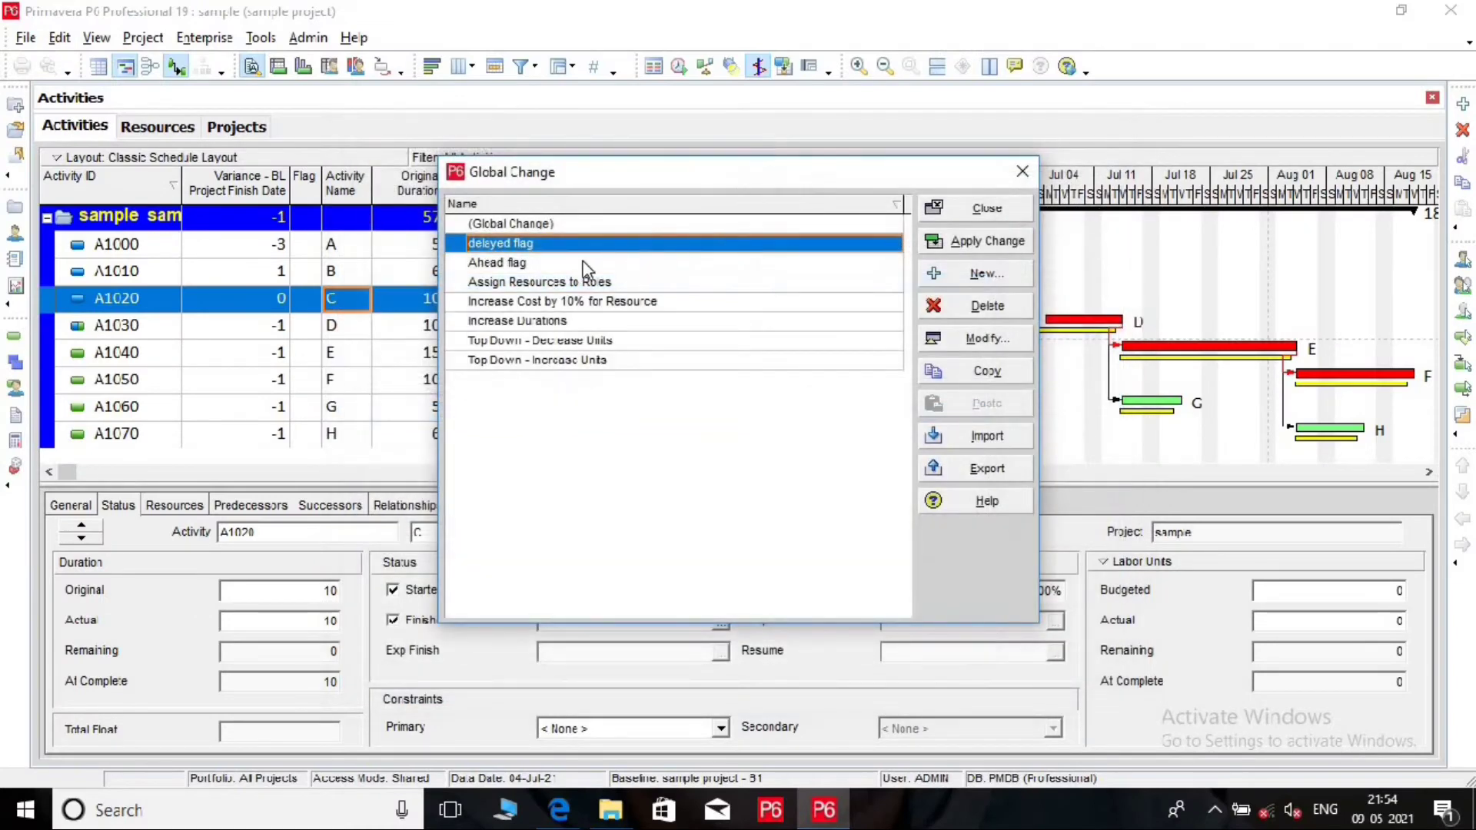
{"action": "left_click", "coordinate": [591, 264]}
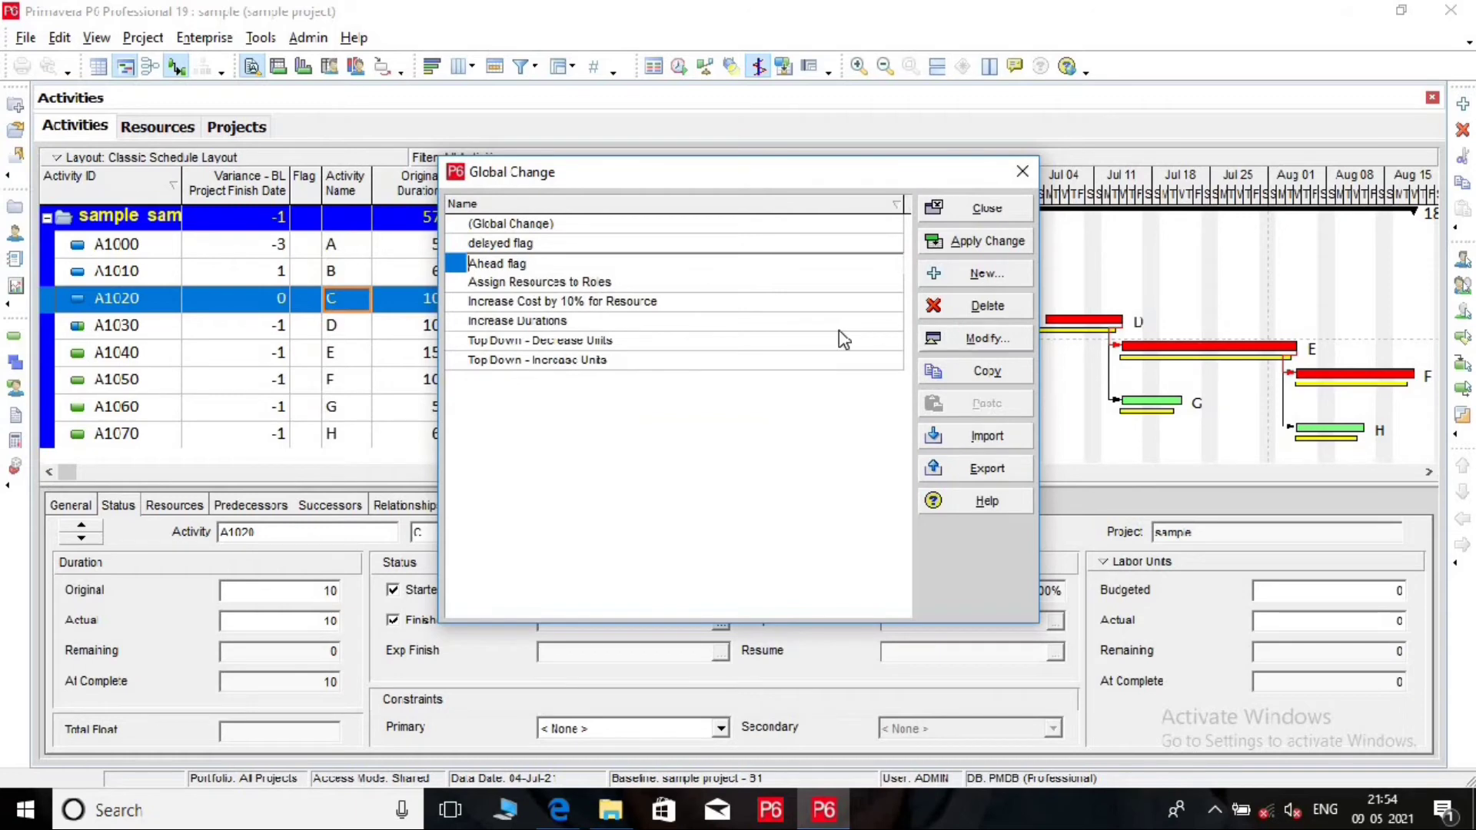
Run and commit the Ahead flag change without a log, giving A1010 a green flag.
{"action": "left_click", "coordinate": [603, 284]}
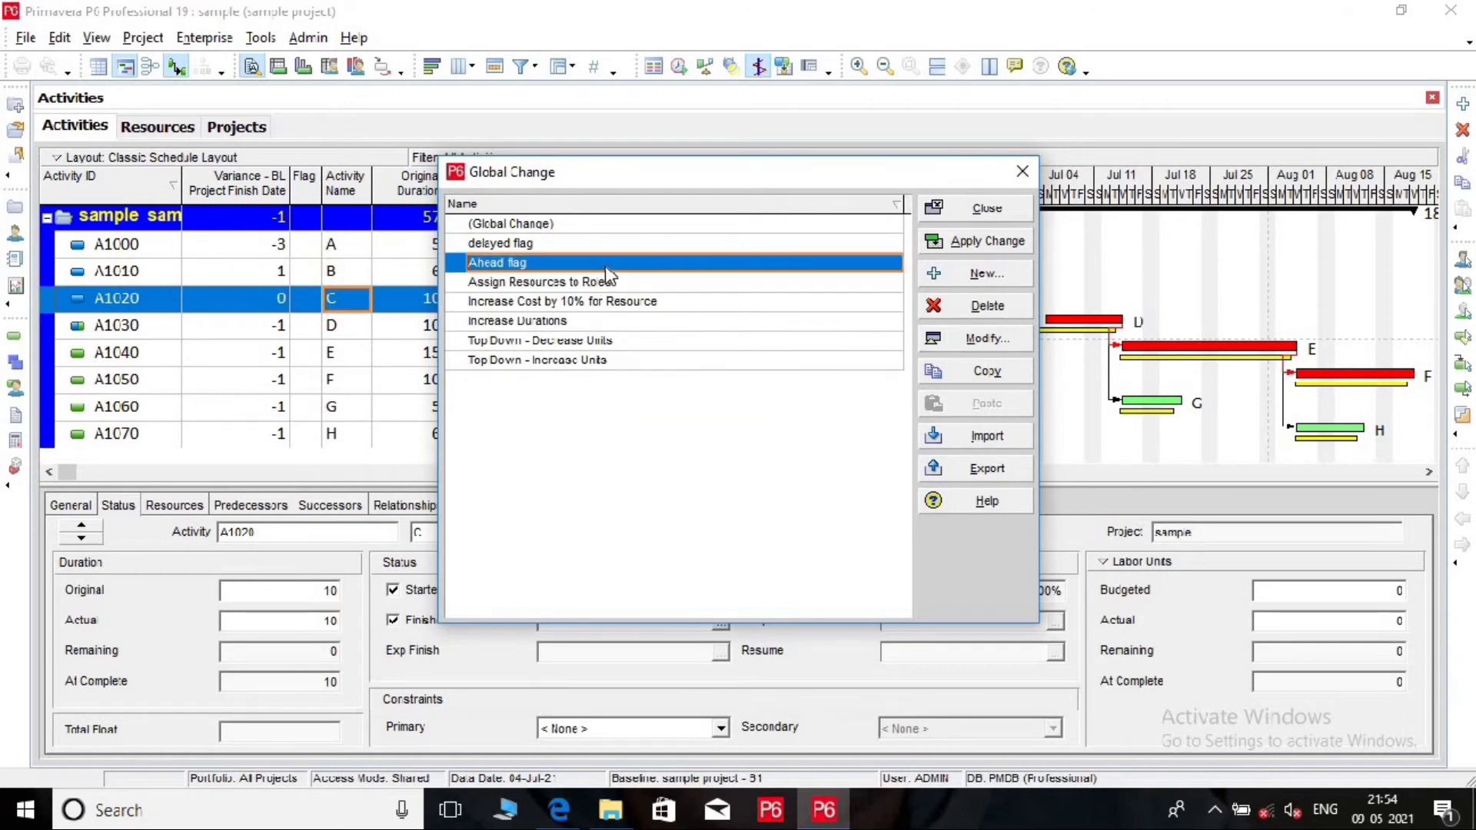
{"action": "left_click", "coordinate": [970, 338]}
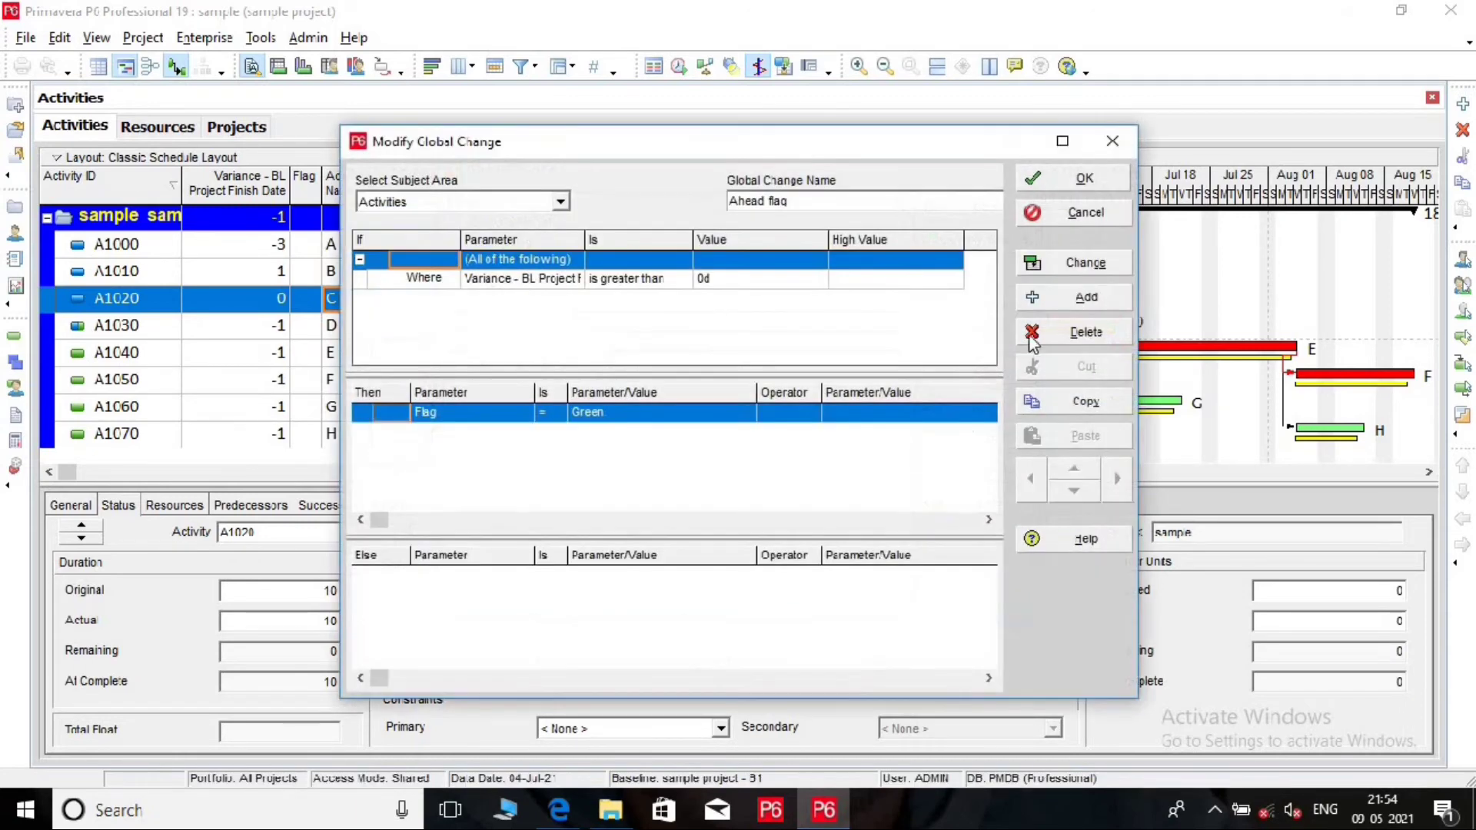
{"action": "left_click", "coordinate": [1095, 269]}
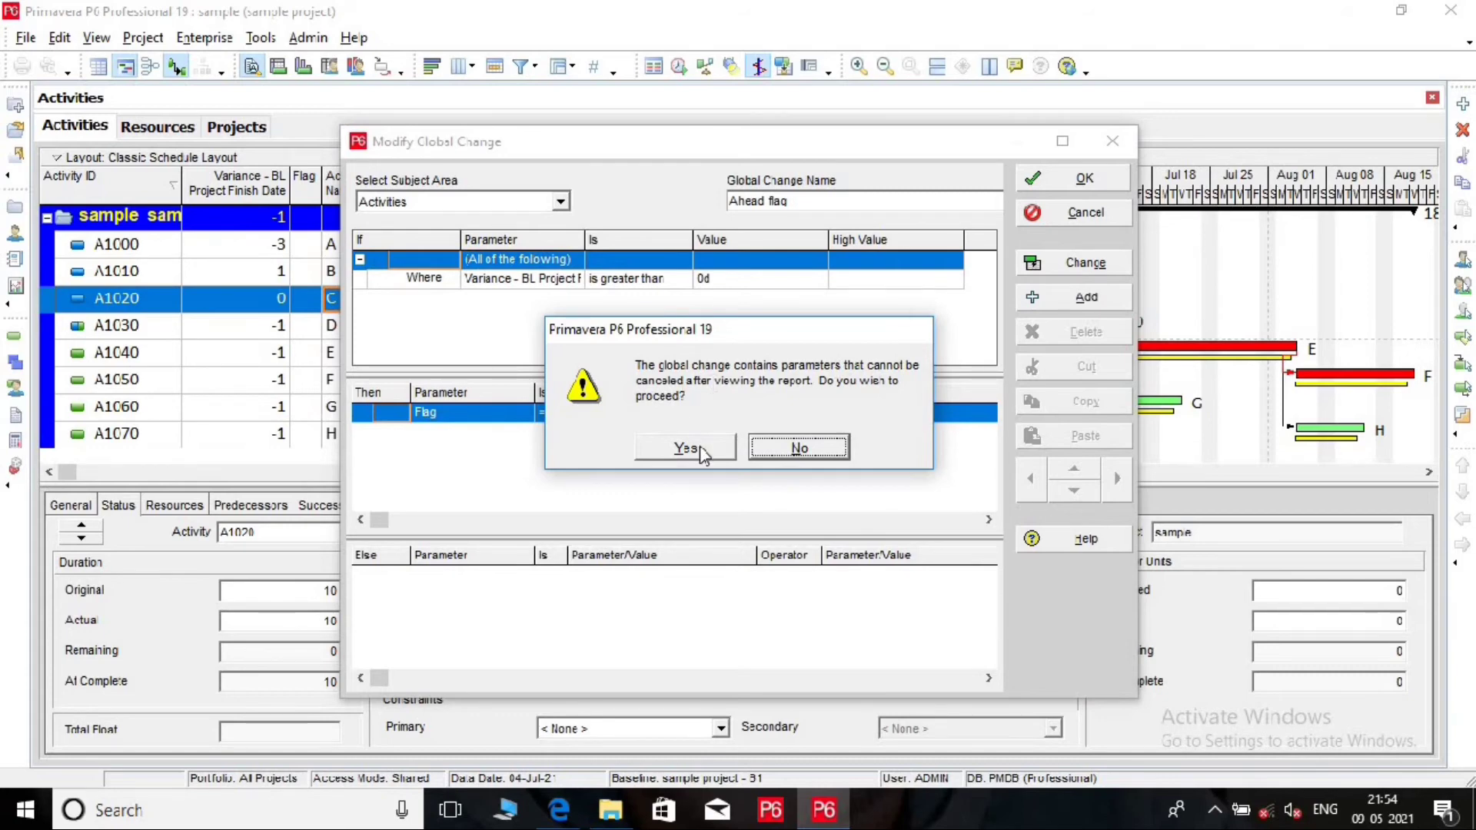
{"action": "left_click", "coordinate": [686, 448]}
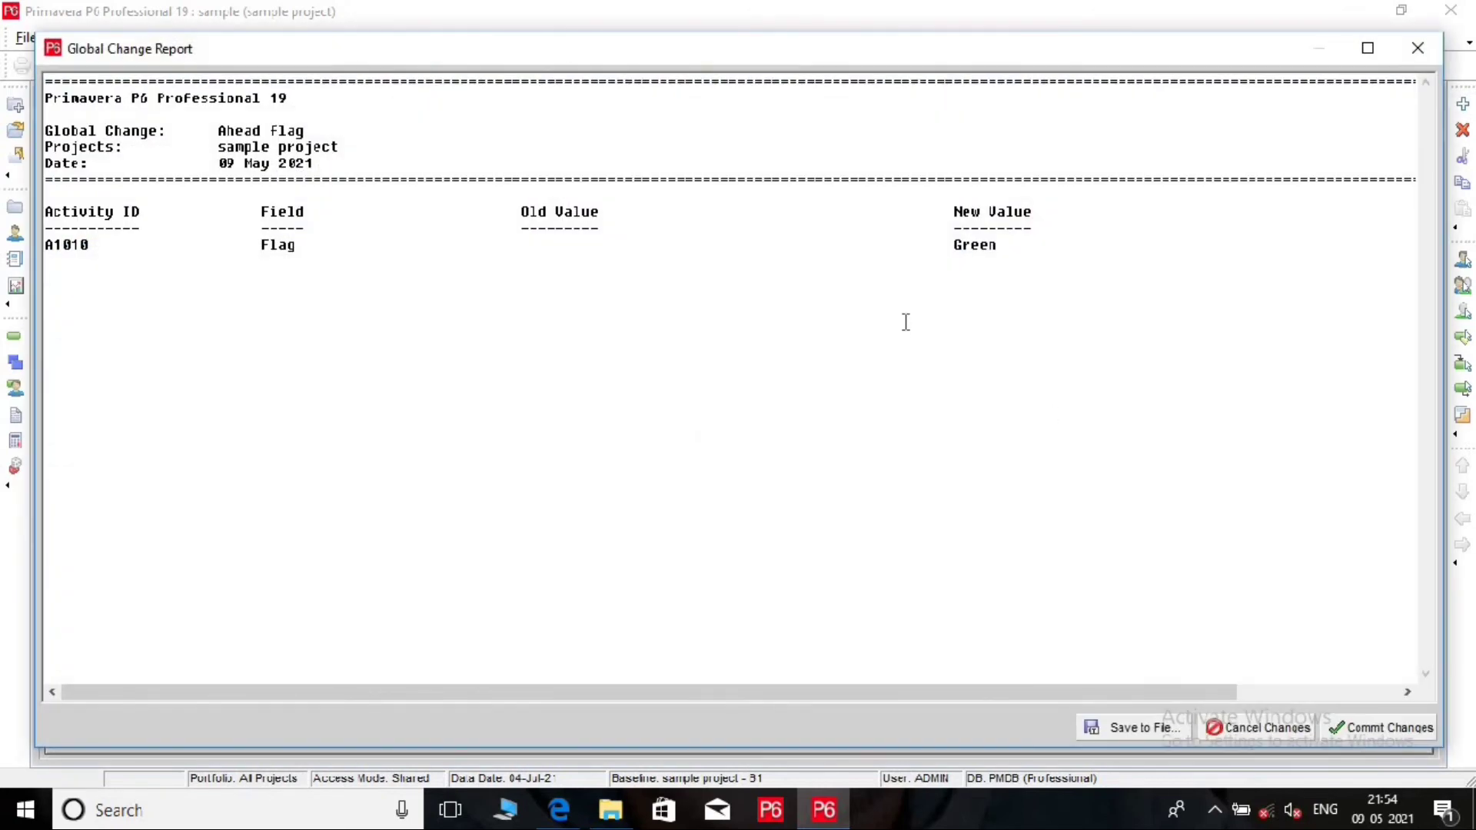
{"action": "left_click", "coordinate": [1385, 728]}
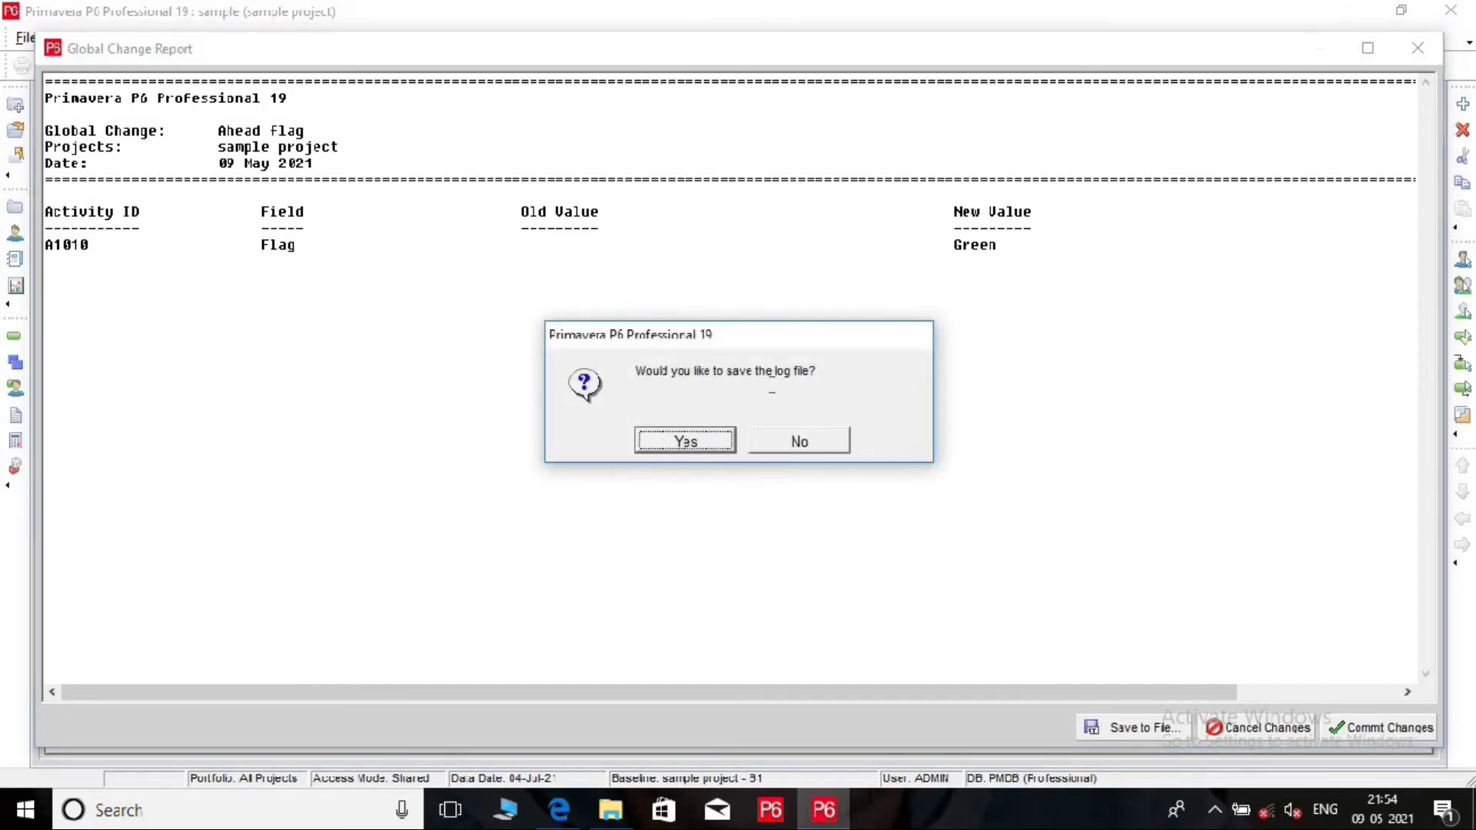
{"action": "left_click", "coordinate": [813, 445]}
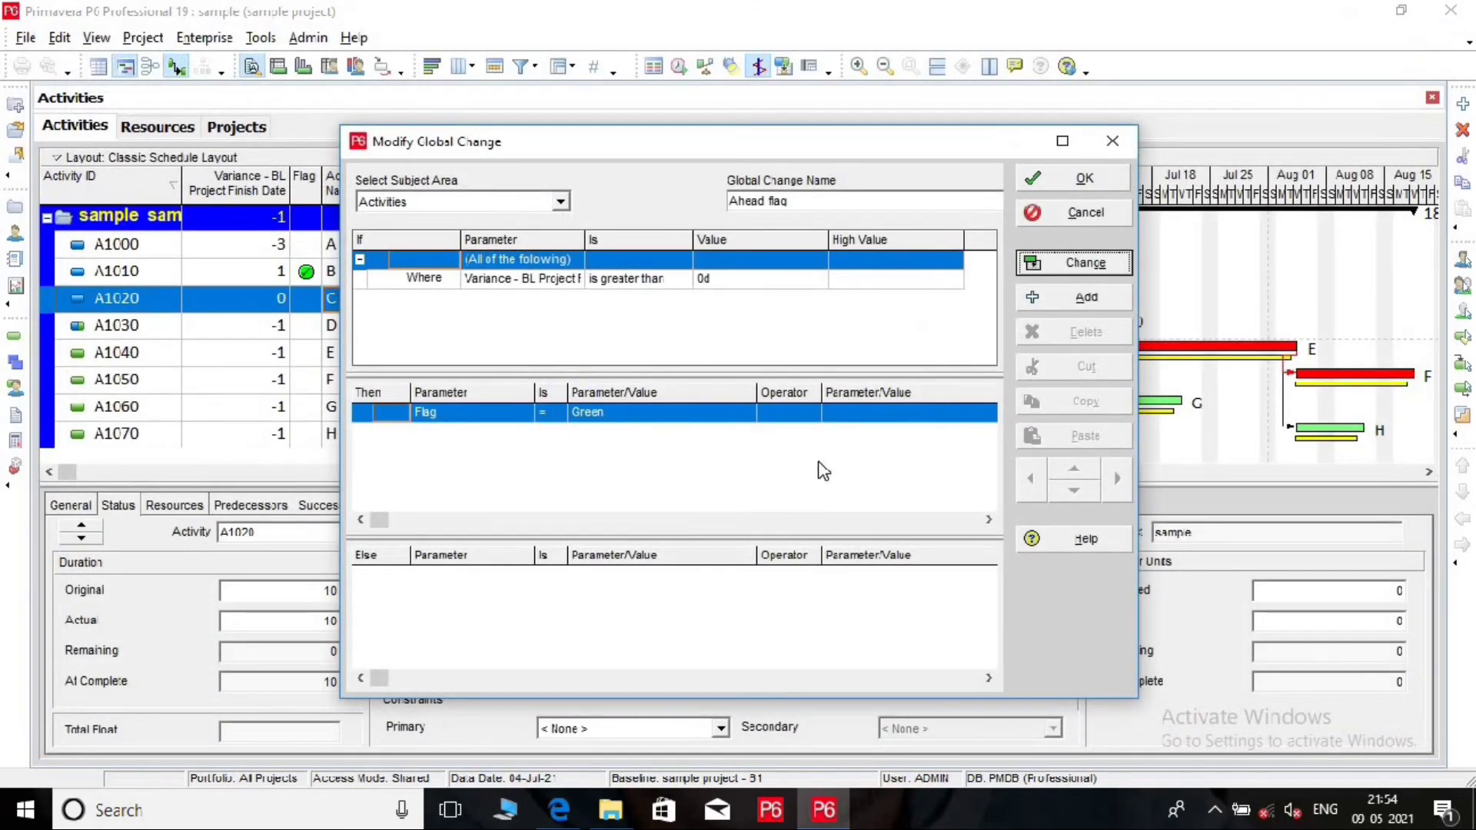
{"action": "left_click", "coordinate": [1085, 183]}
Run and commit the delayed flag change, flagging A1000 and A1030–A1070 red.
{"action": "left_click", "coordinate": [562, 289]}
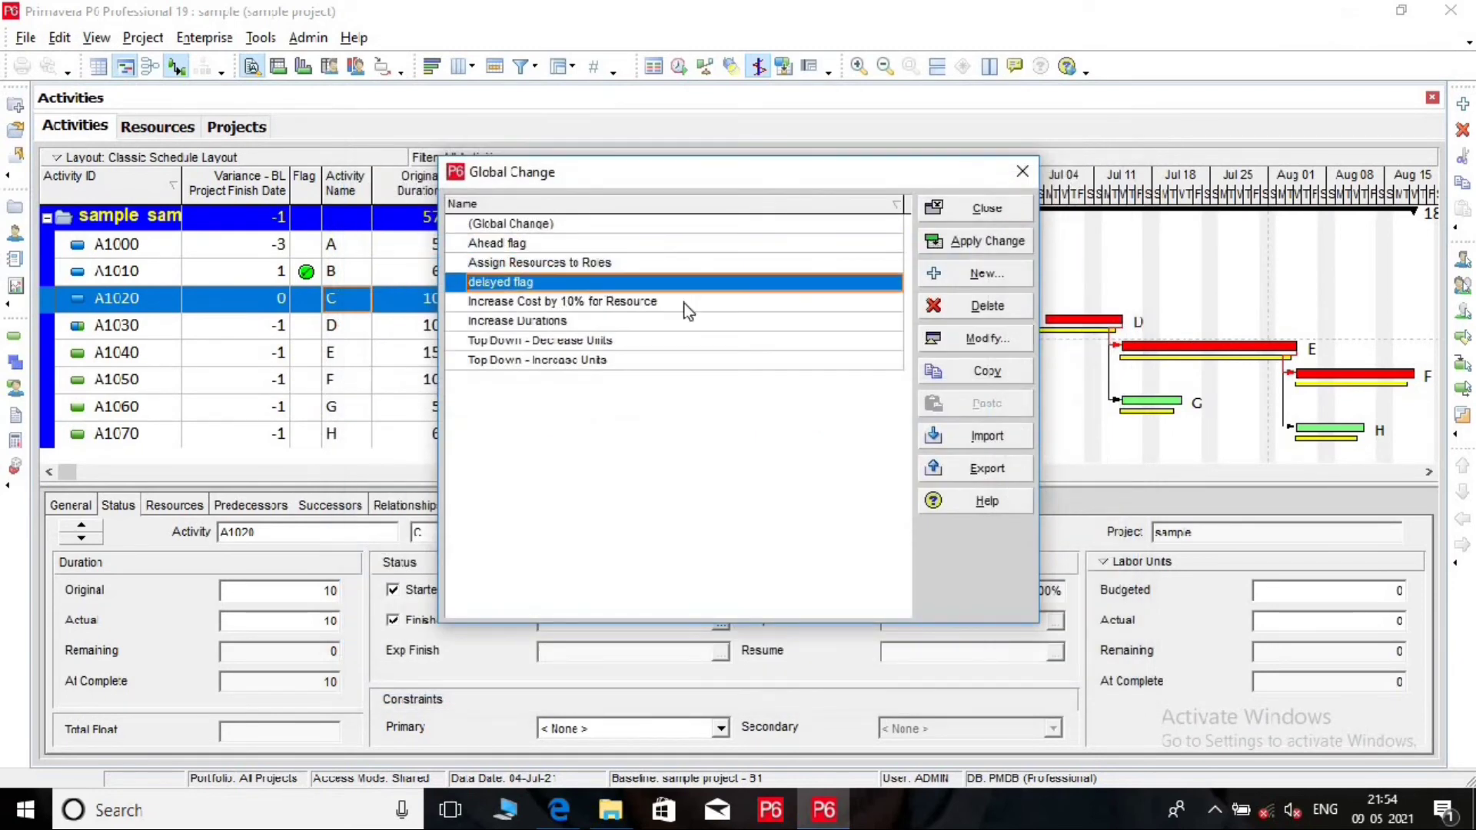
{"action": "left_click", "coordinate": [988, 336]}
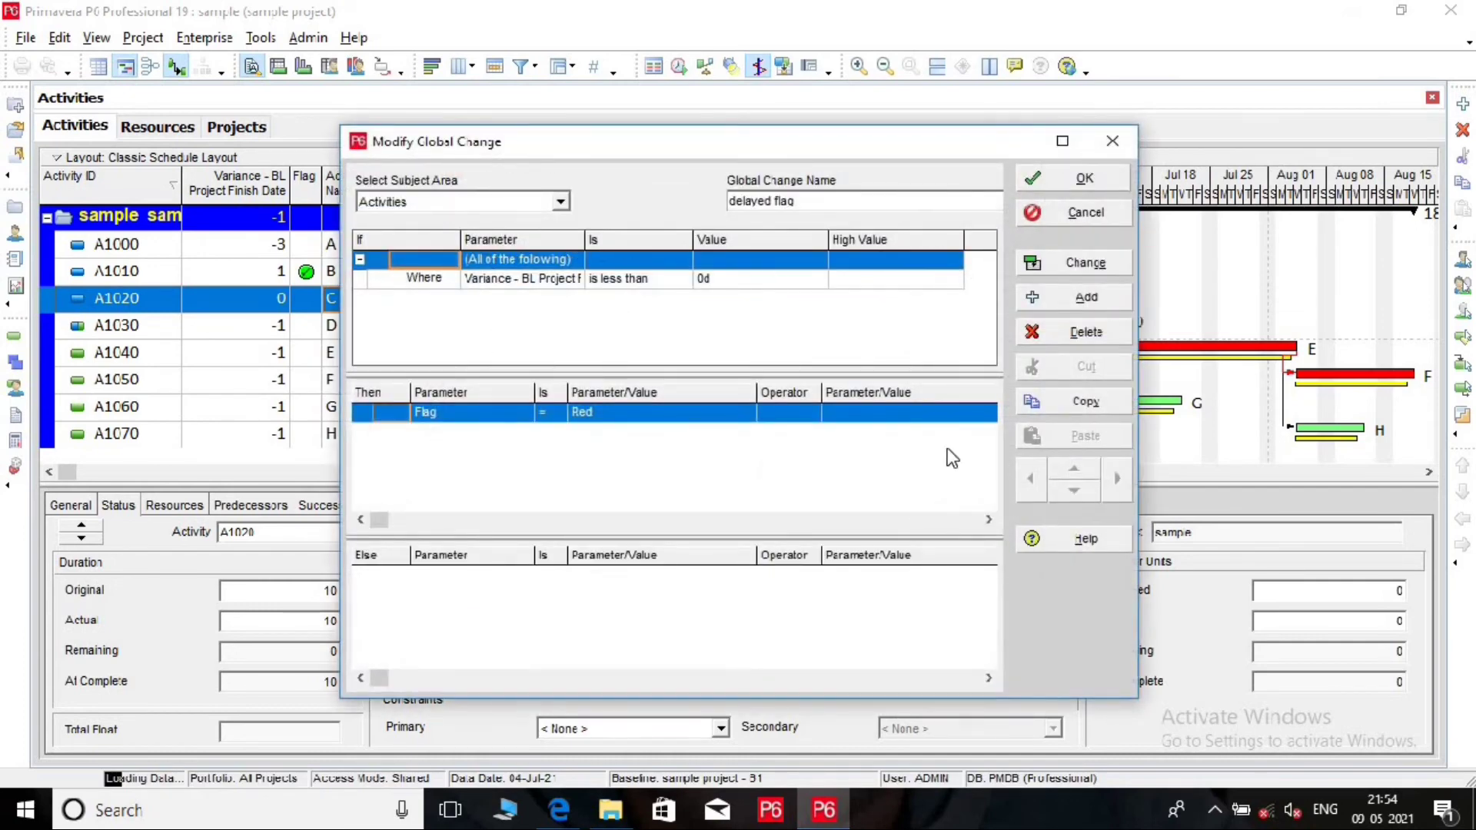
{"action": "left_click", "coordinate": [1075, 270]}
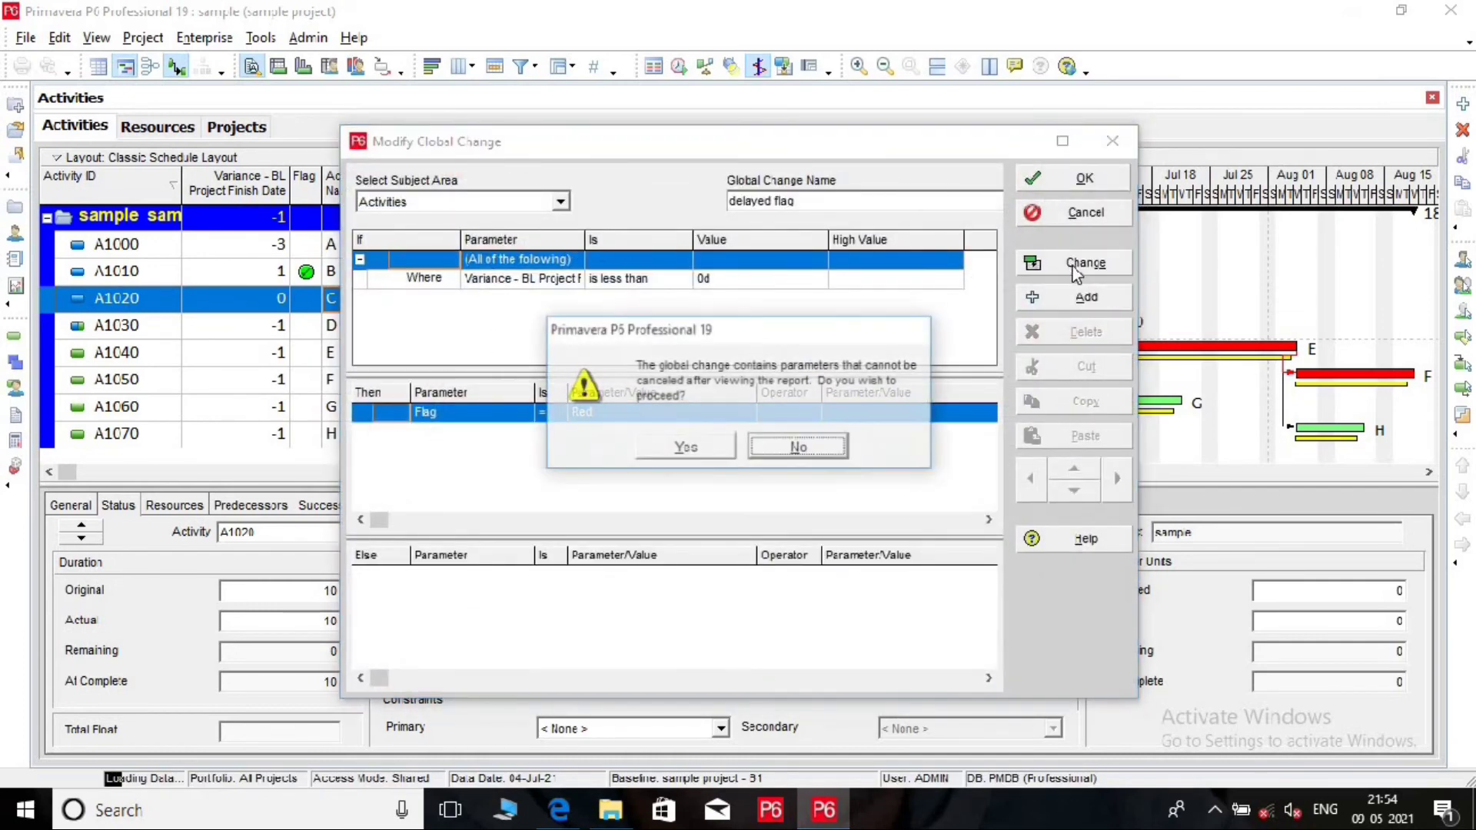
{"action": "left_click", "coordinate": [725, 452]}
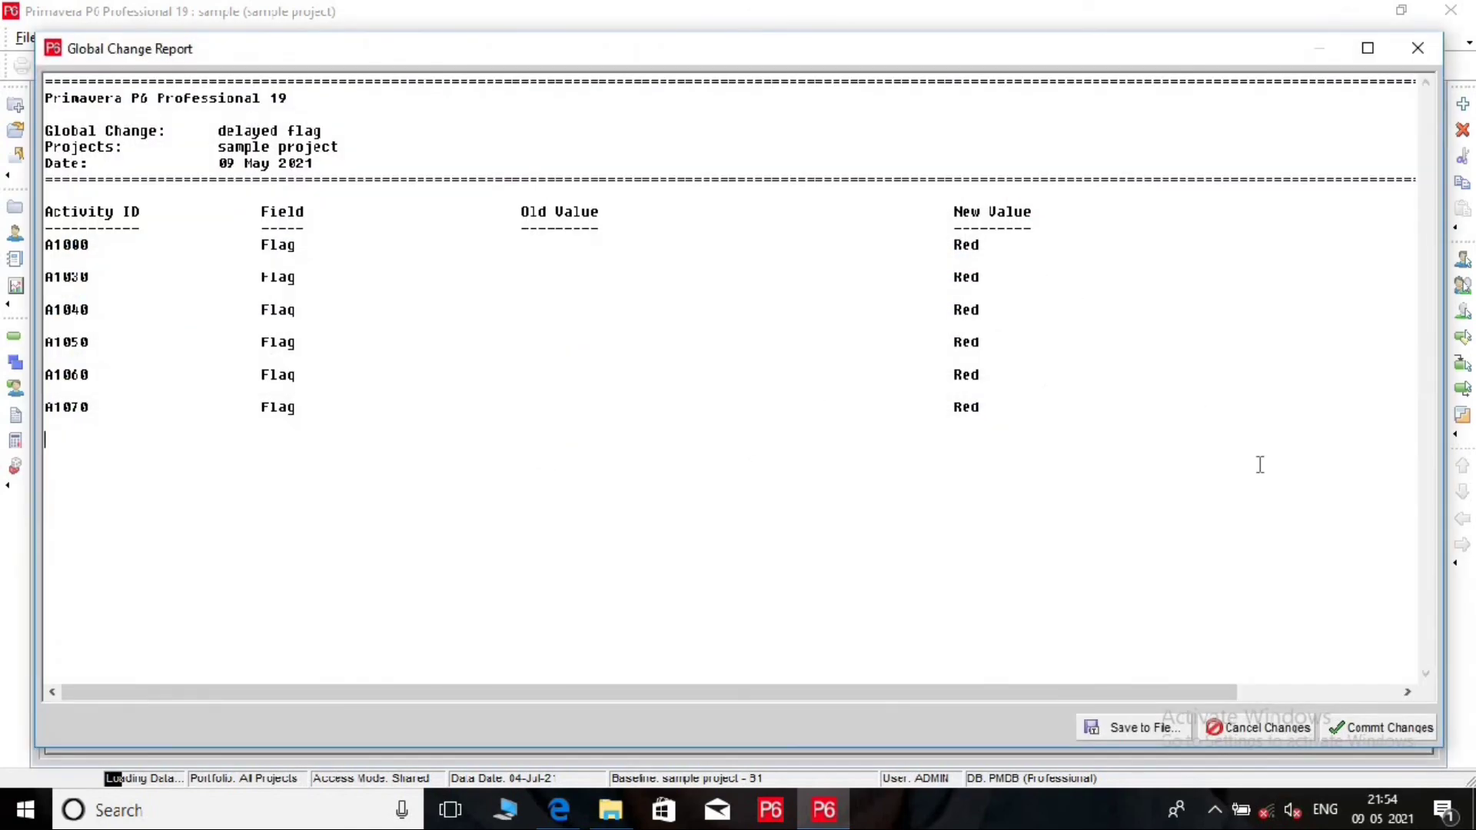
{"action": "left_click", "coordinate": [1380, 726]}
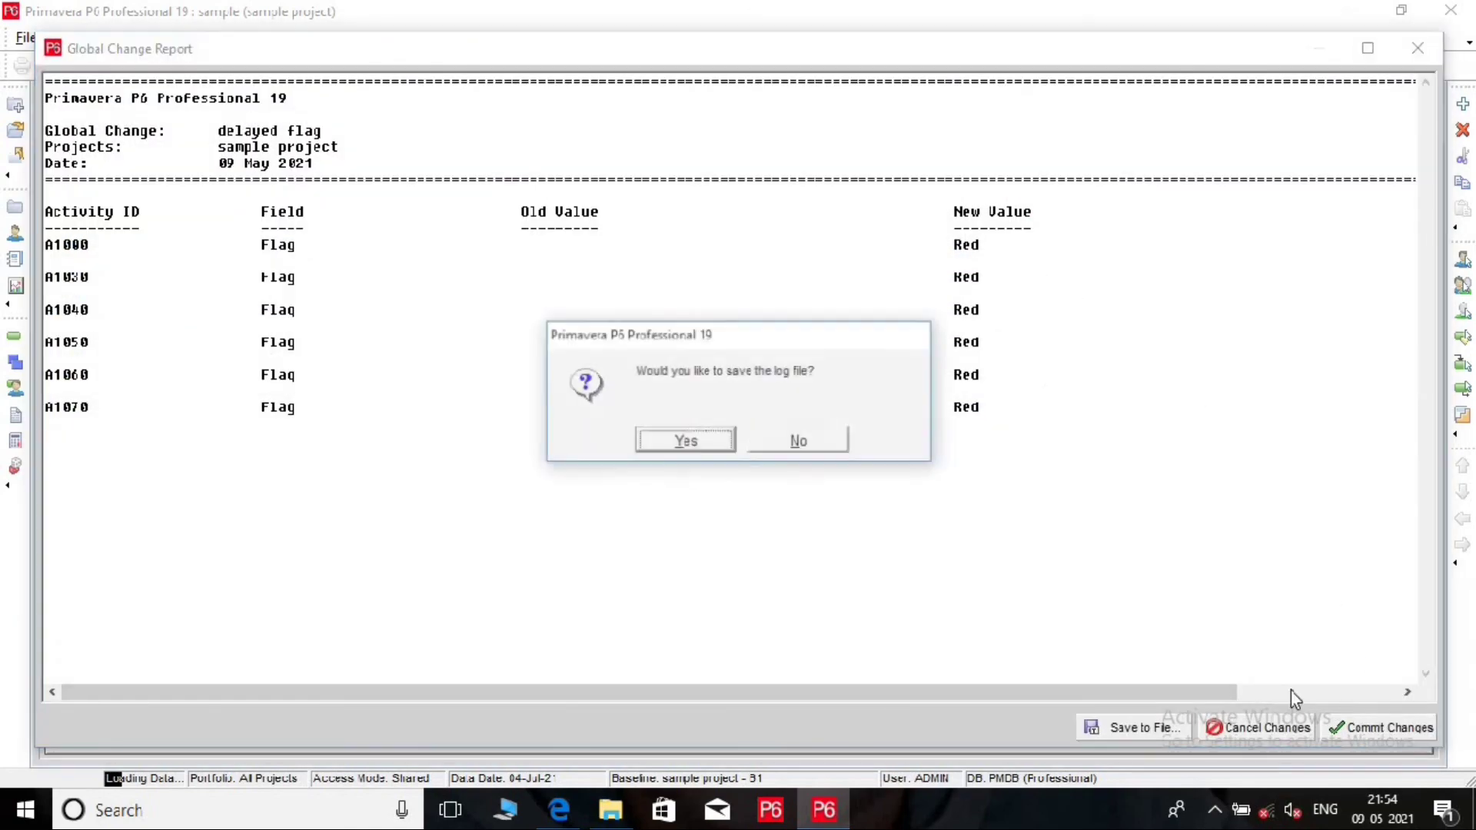
{"action": "left_click", "coordinate": [799, 442]}
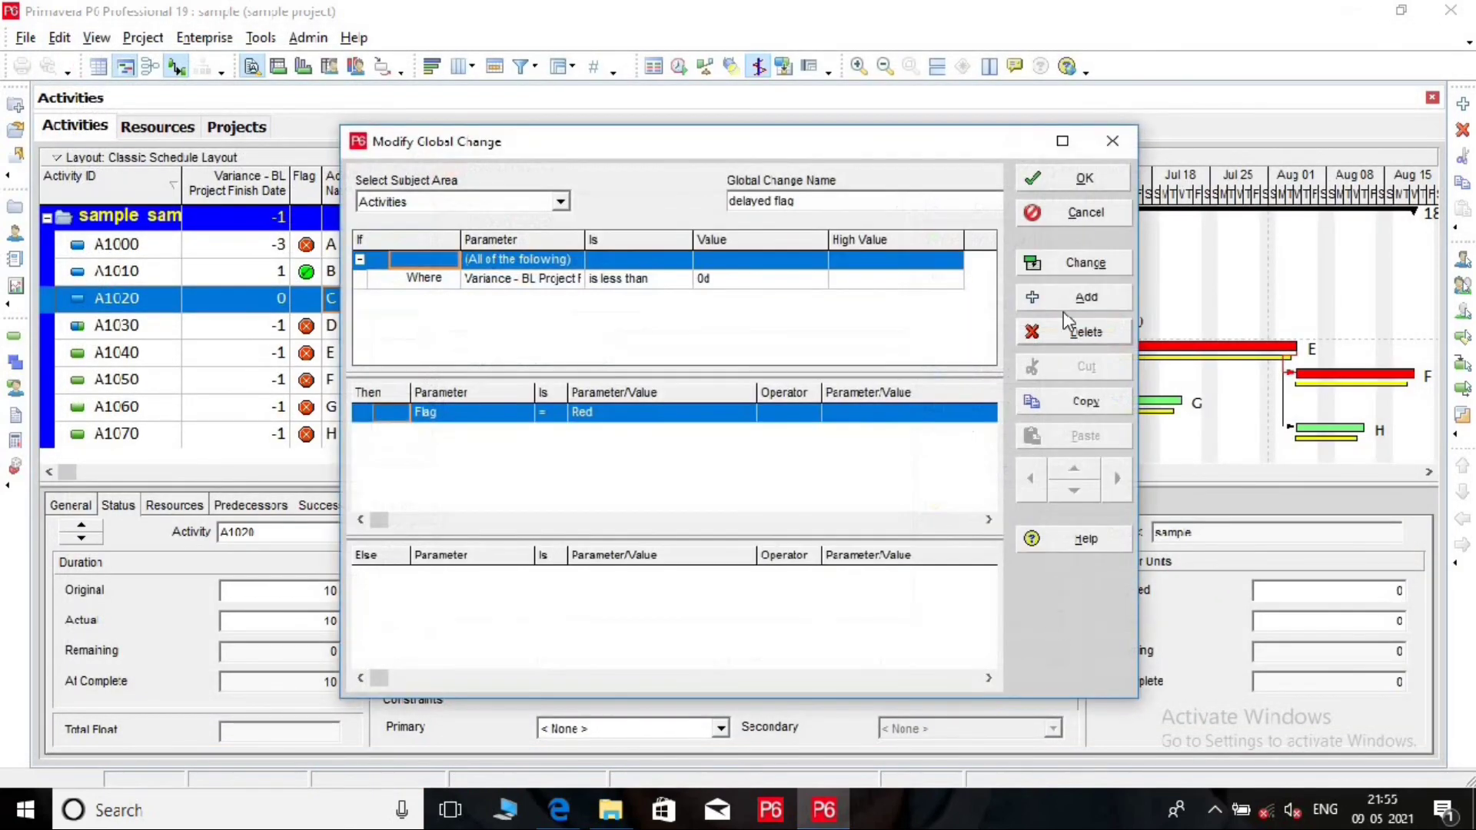
Close the Global Change dialog and widen the Flag column to show the red and green flags.
{"action": "left_click", "coordinate": [1084, 178]}
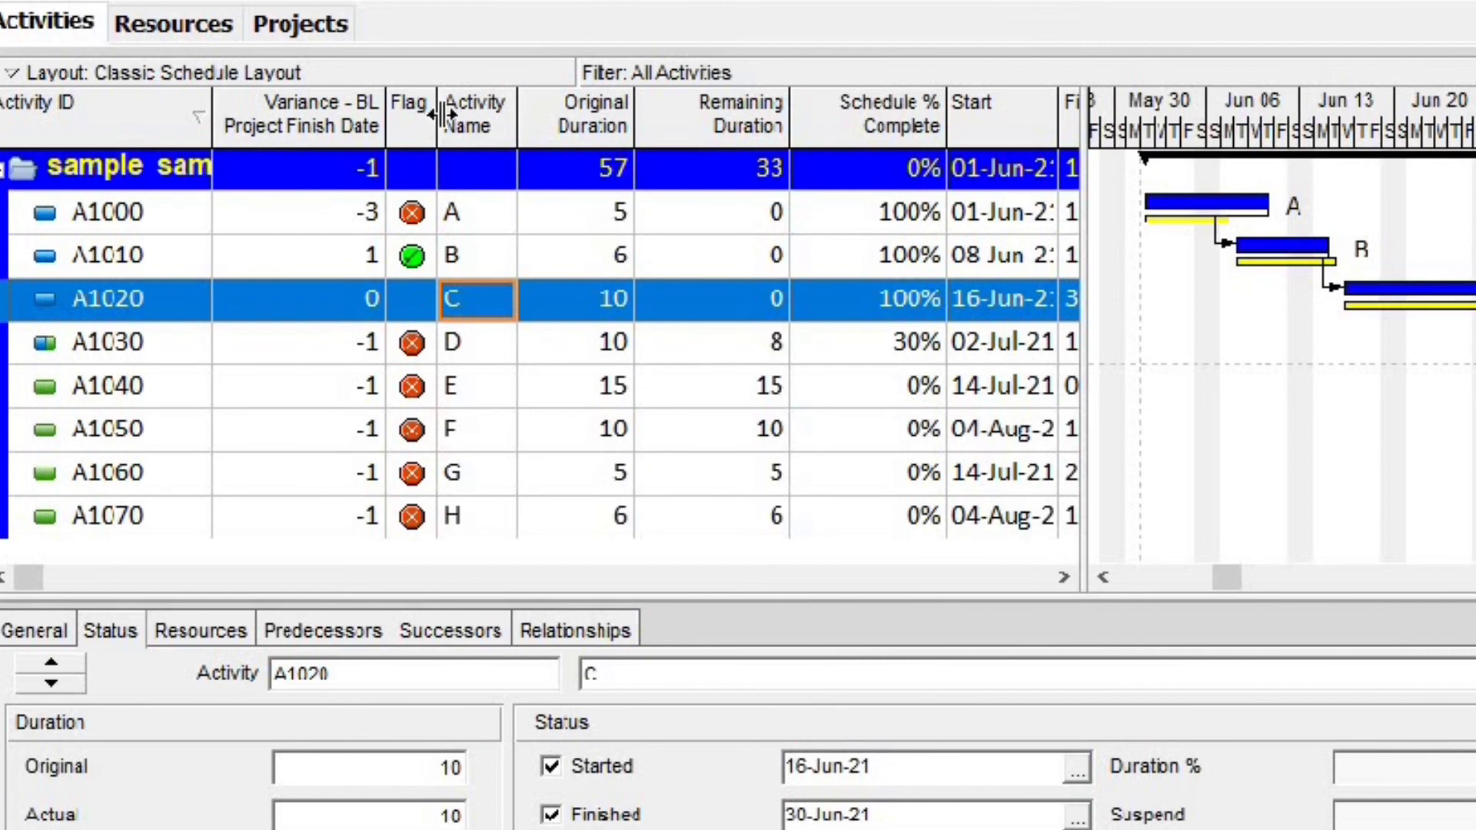
{"action": "left_click", "coordinate": [474, 142]}
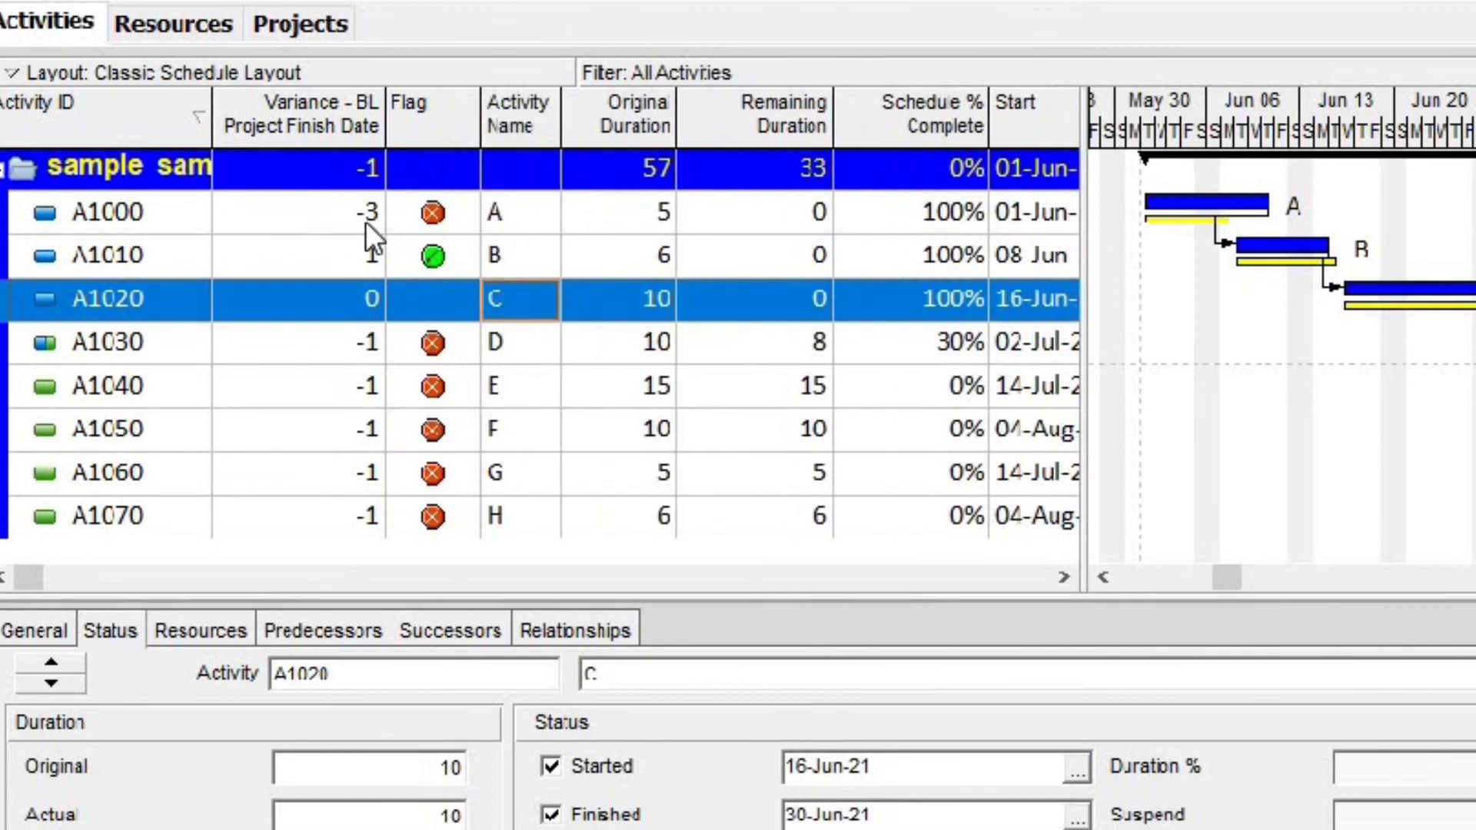